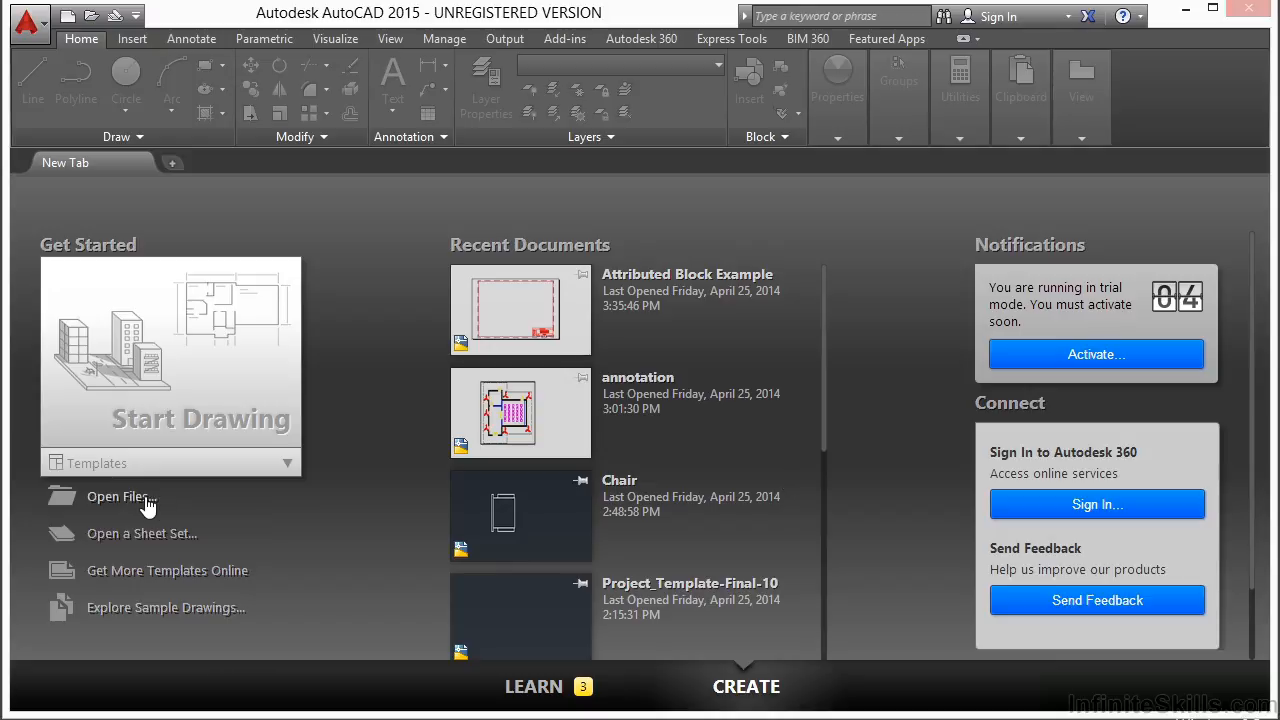
Open the annotation.dwg drawing and switch to model space to show the floor plan.
click(532, 205)
click(899, 557)
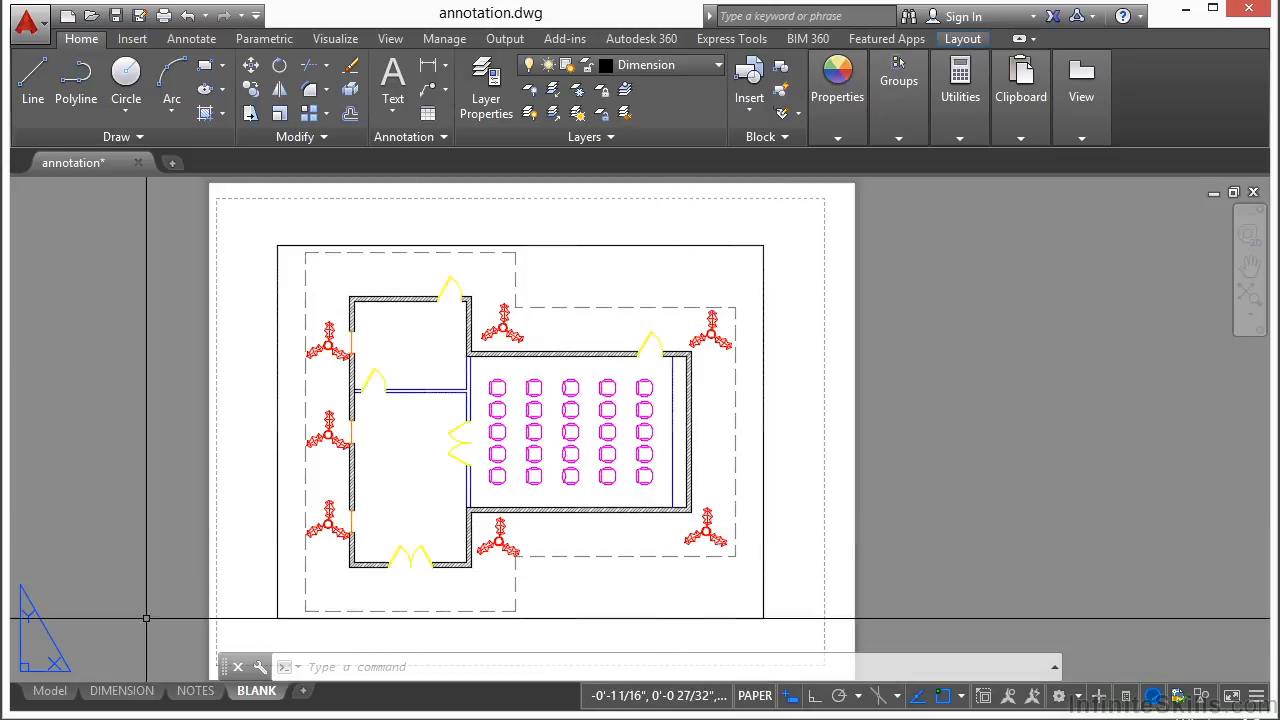
click(48, 692)
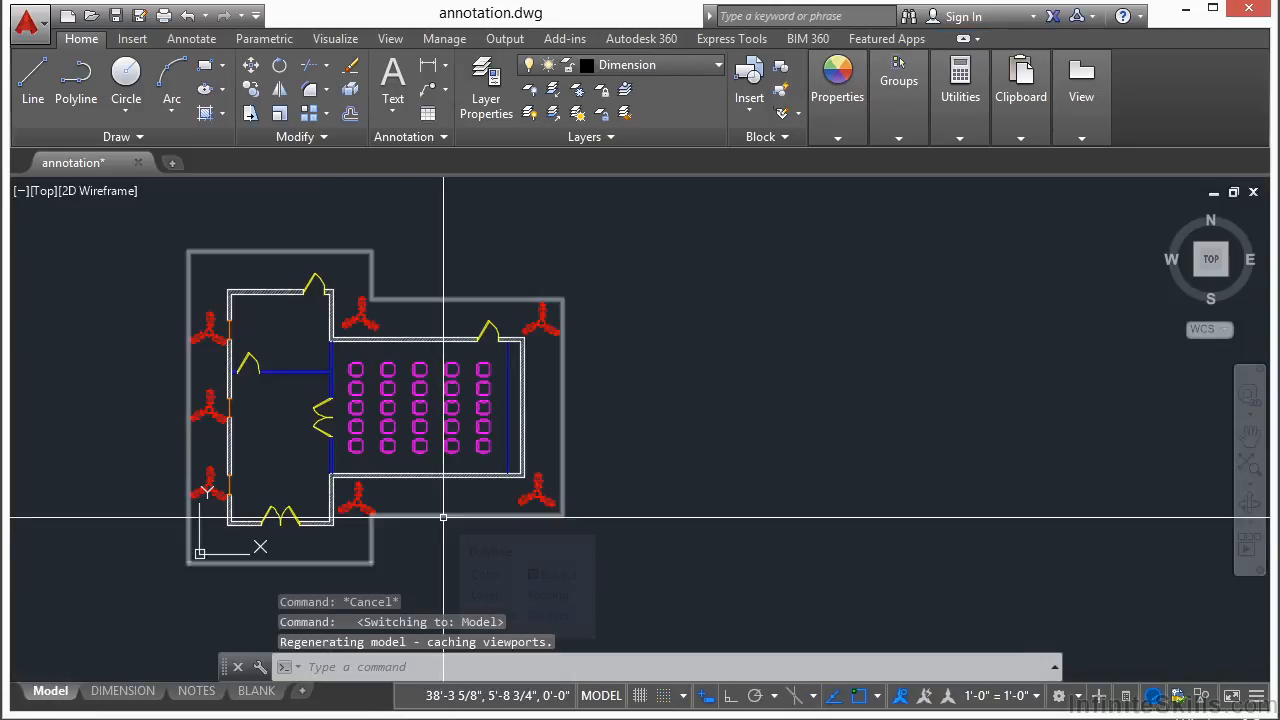
middle_drag(379, 455, 506, 456)
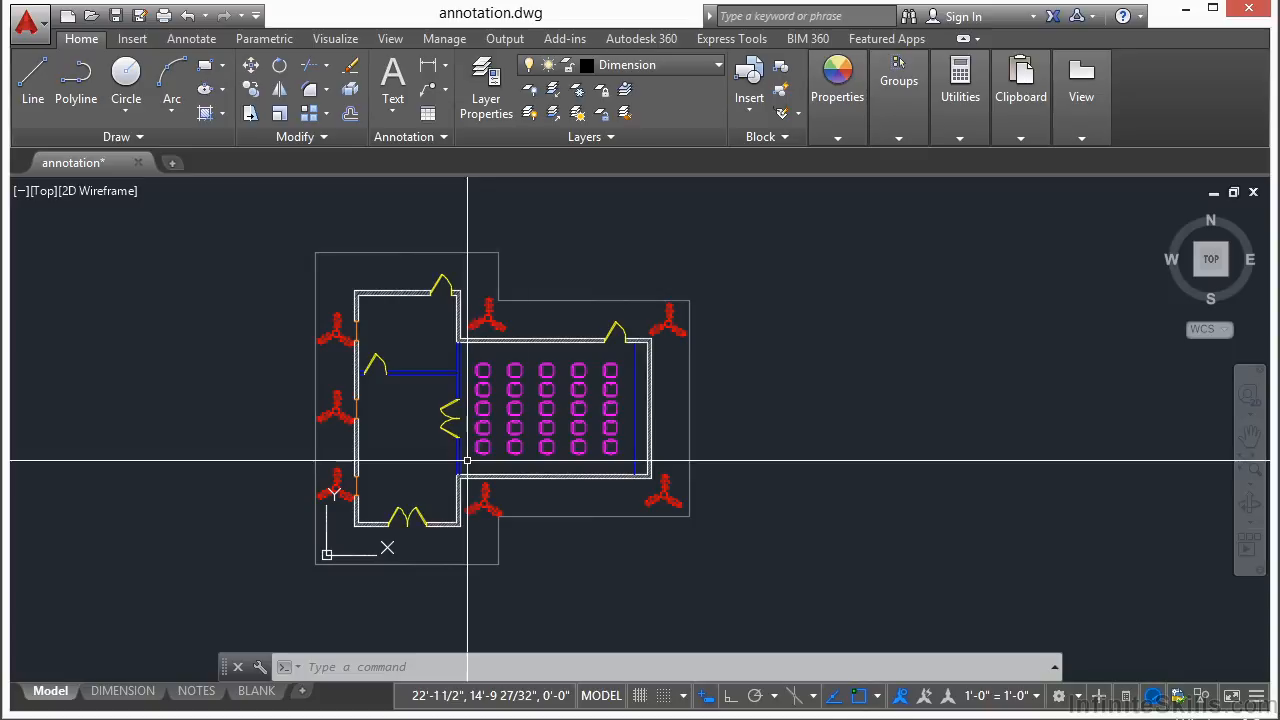
Insert the CHAIR block at scale 1 and rotation 0 in the empty area east of the building.
text(INSERT)
key(Return)
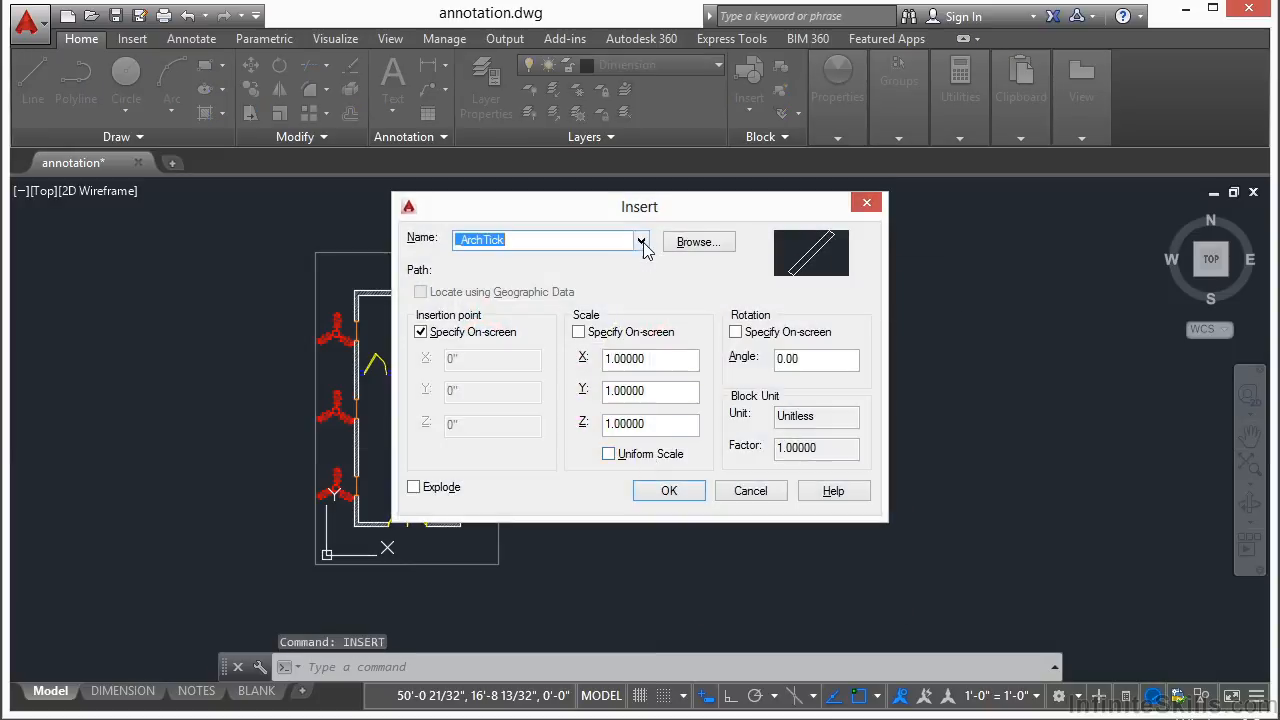
click(641, 241)
click(480, 288)
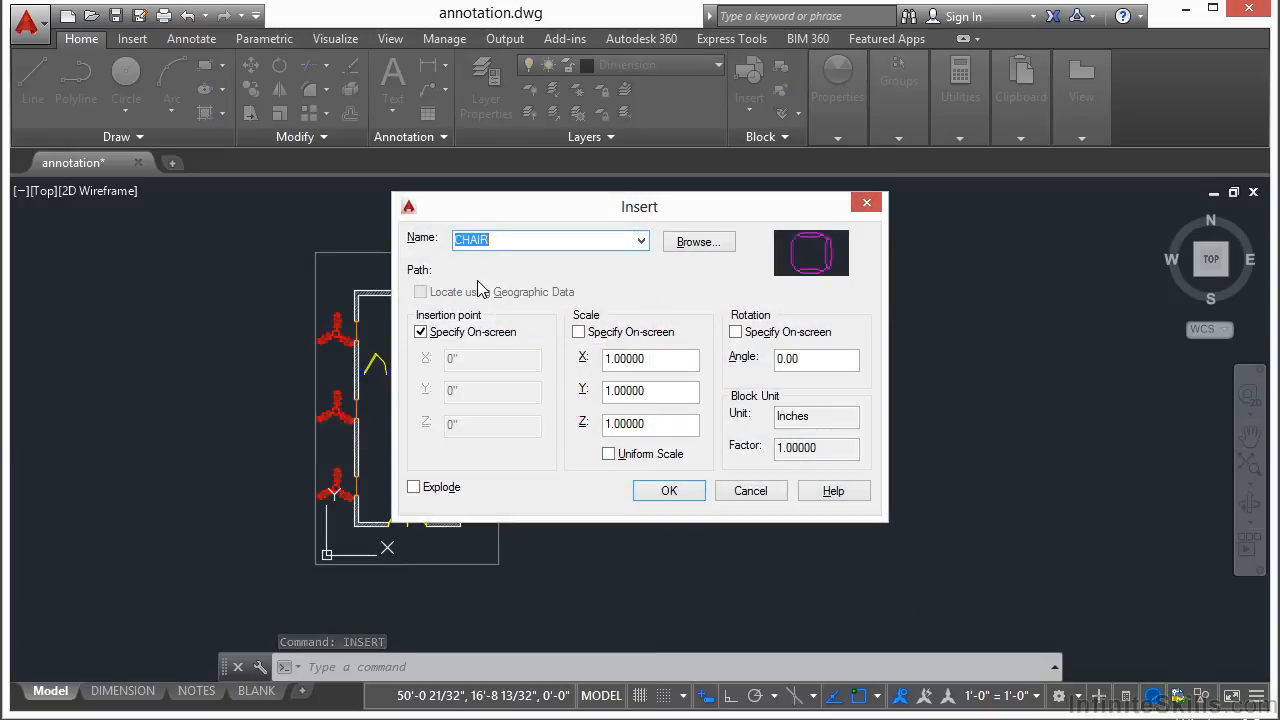
click(677, 498)
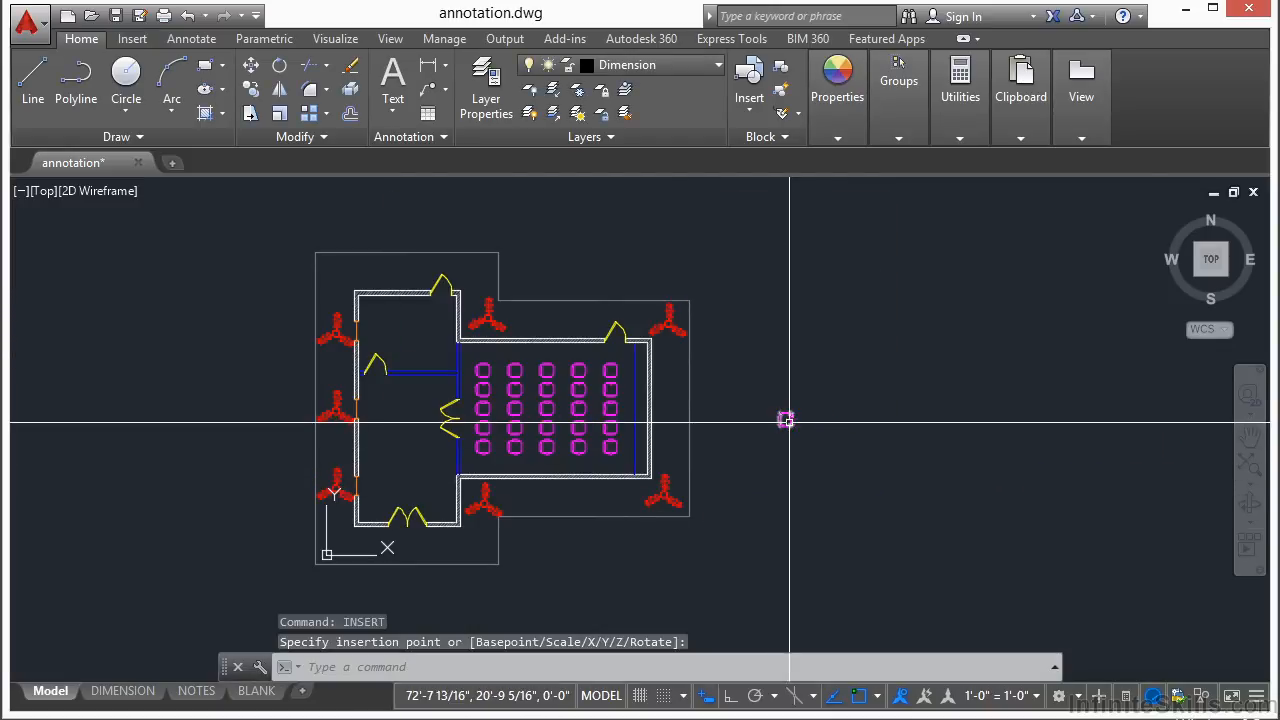
scroll(795, 415, up, 6)
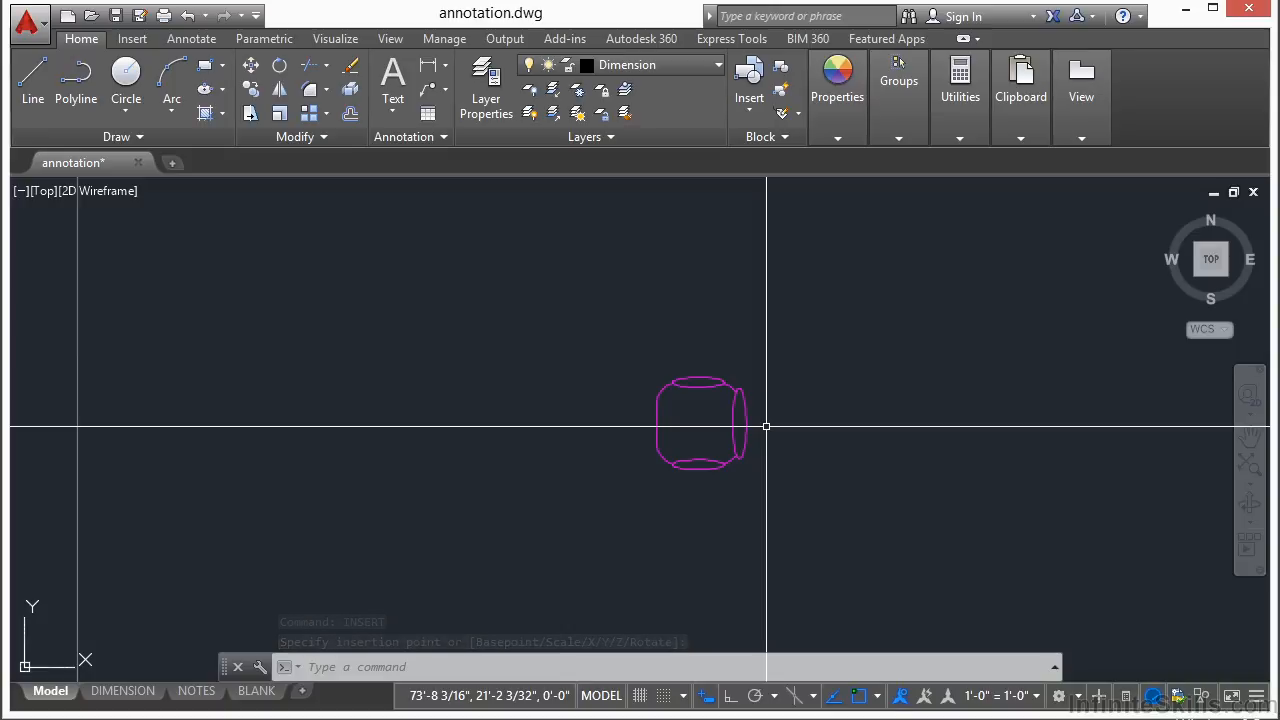
Explode the newly inserted chair block with the EXPLODE command.
text(EX)
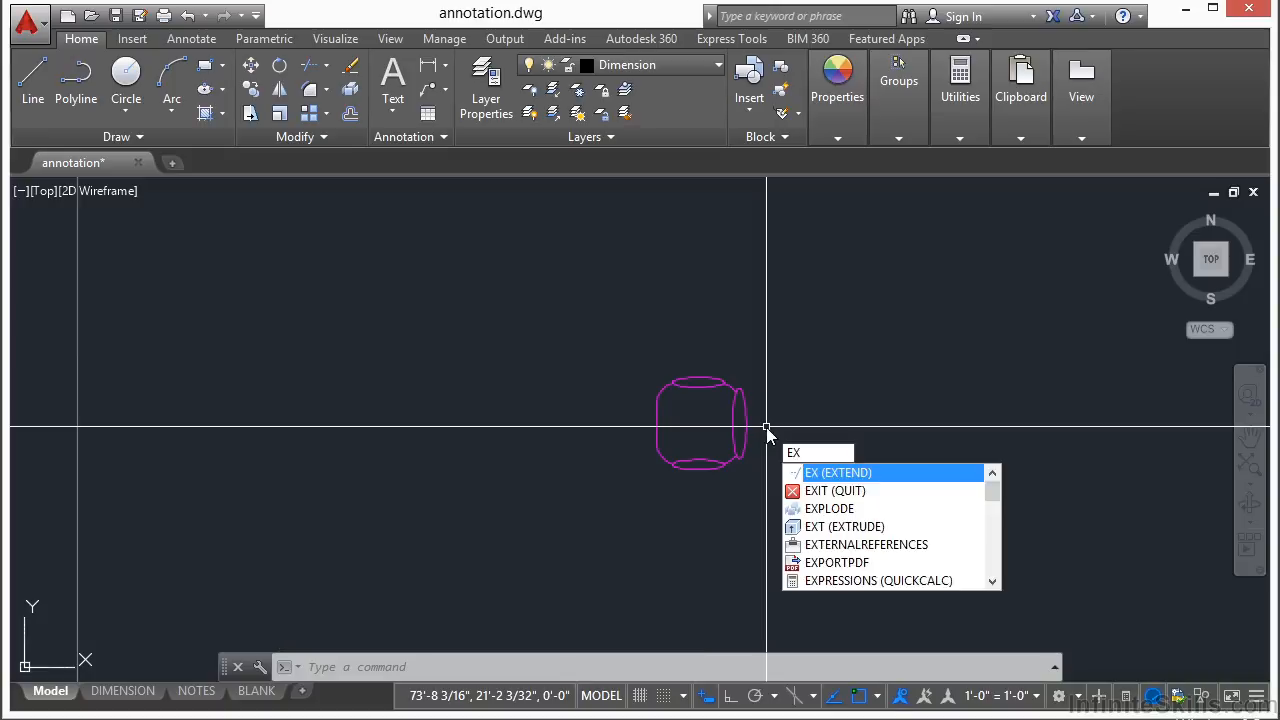
text(PLODE)
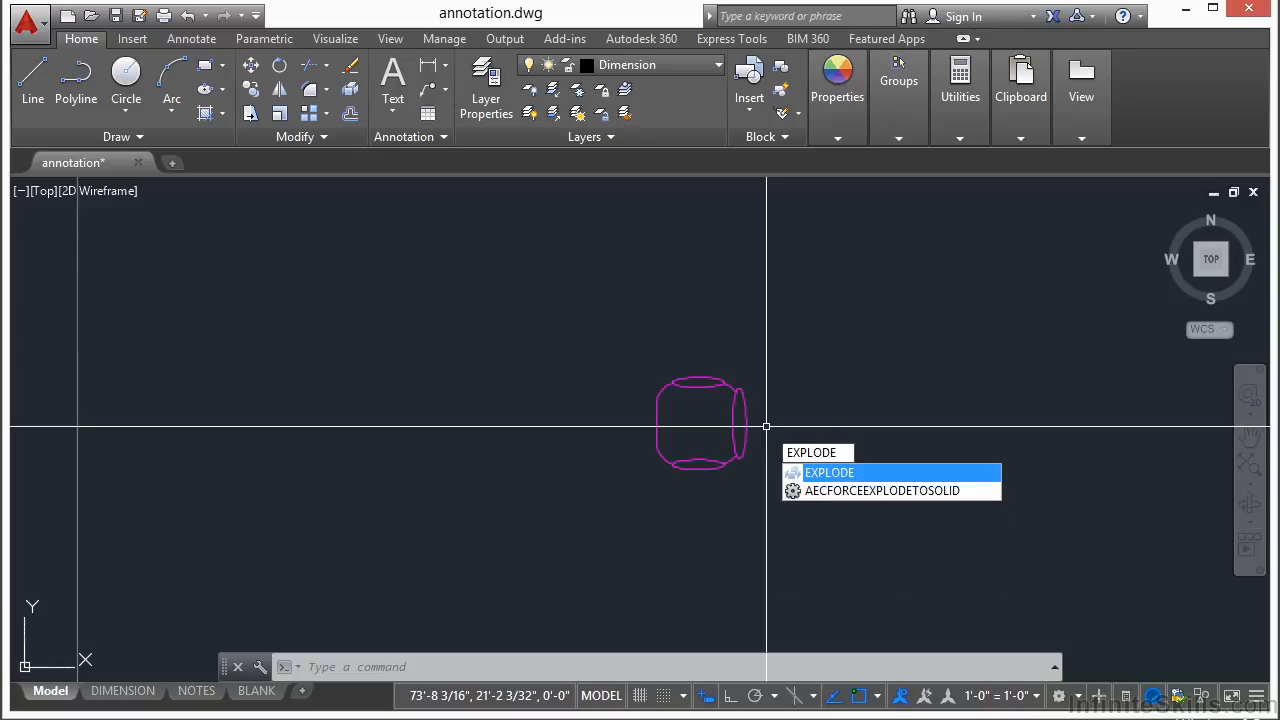
key(Return)
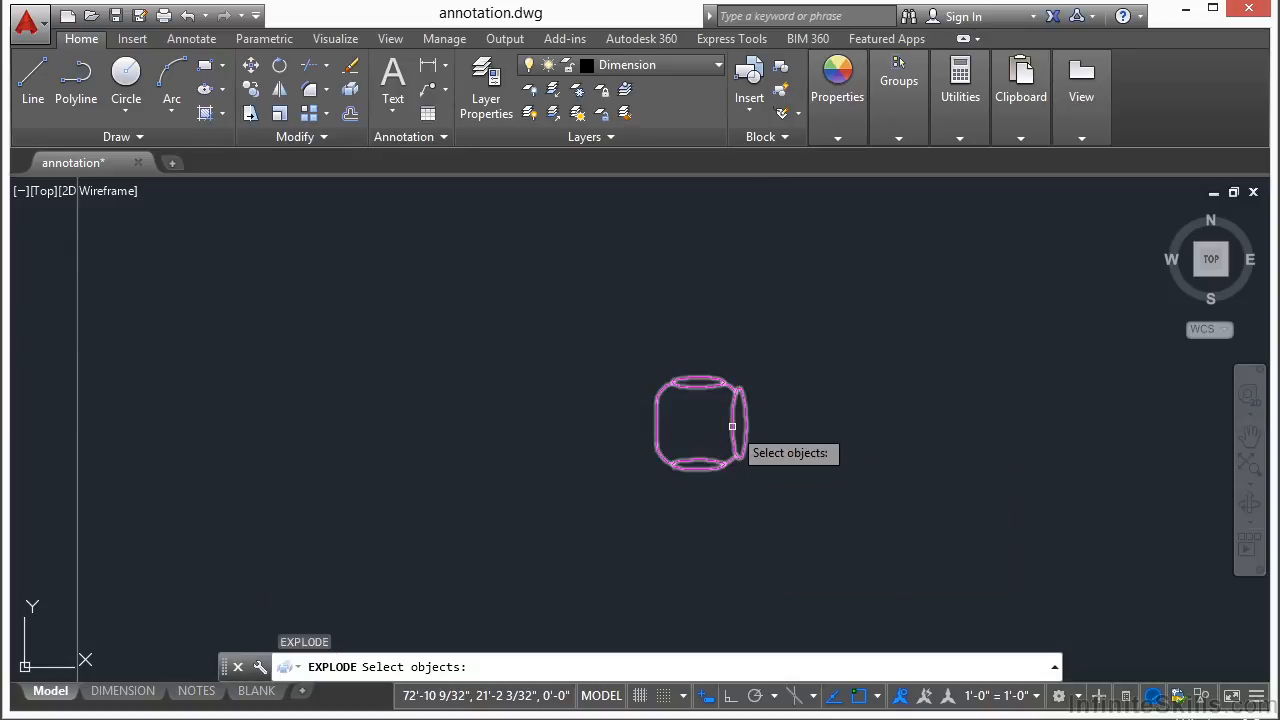
click(732, 426)
key(Return)
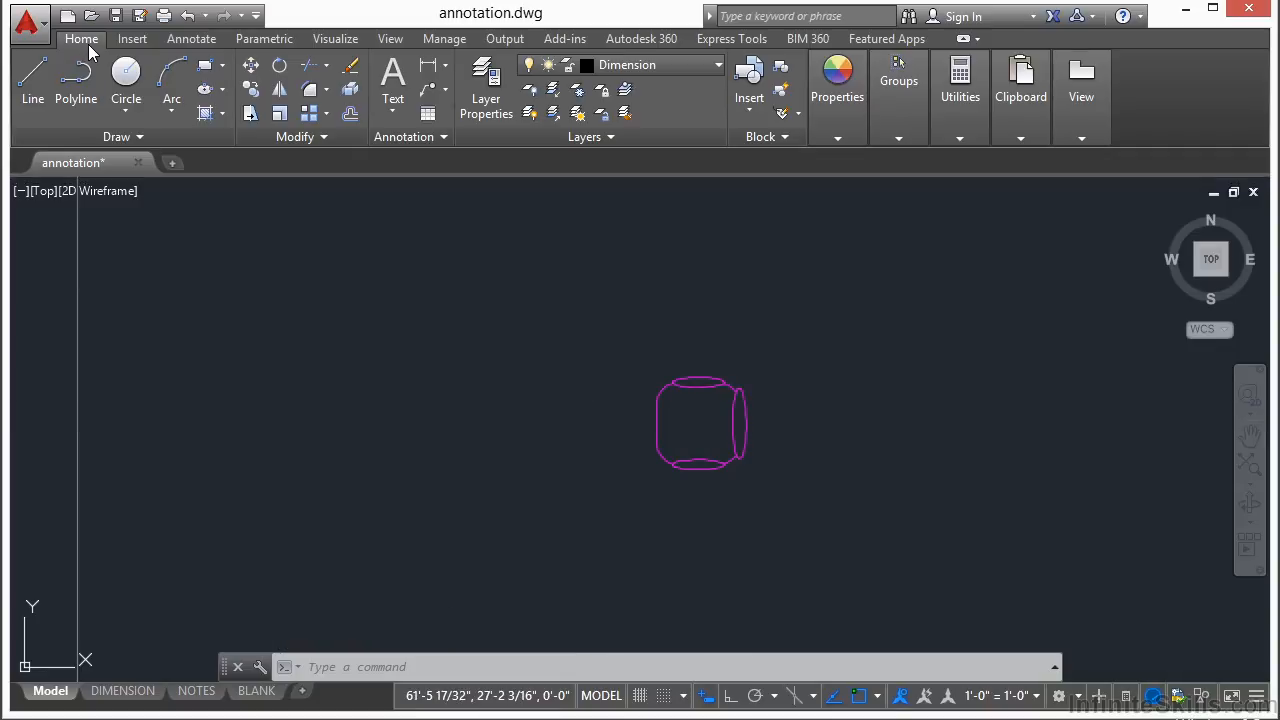
Run Explode once more on the chair block and examine its separated outlines.
click(350, 91)
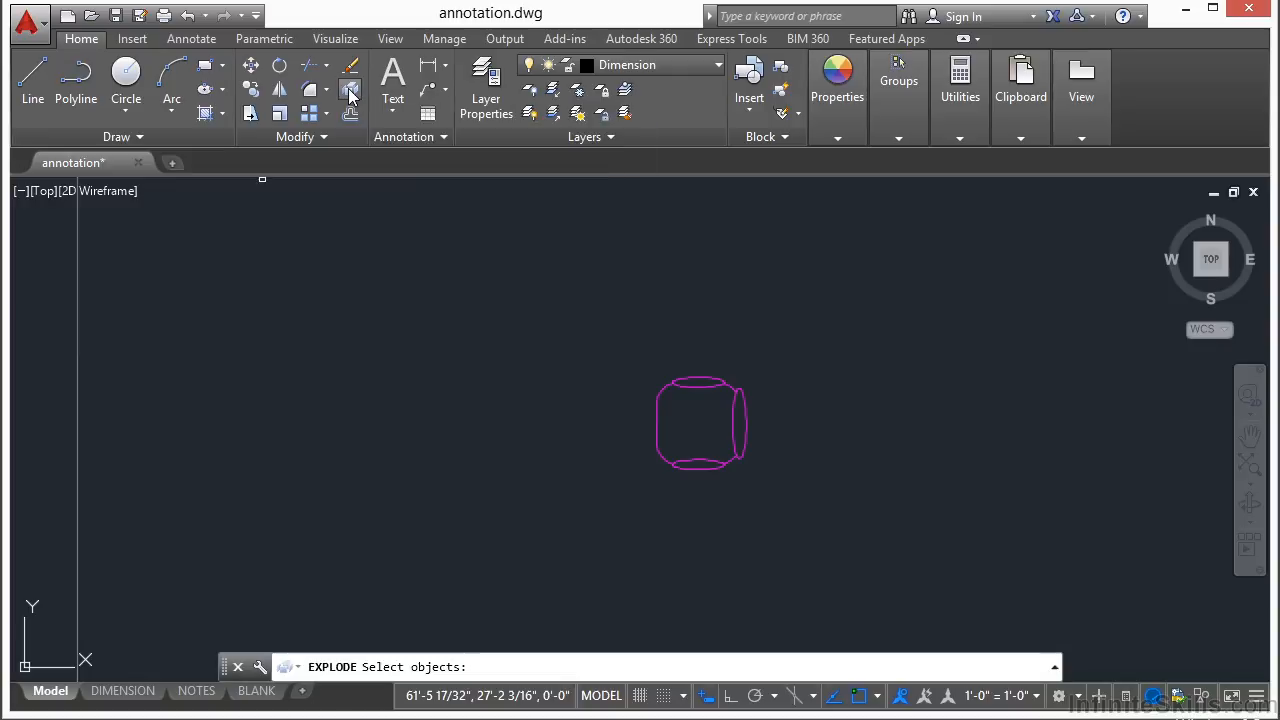
click(702, 376)
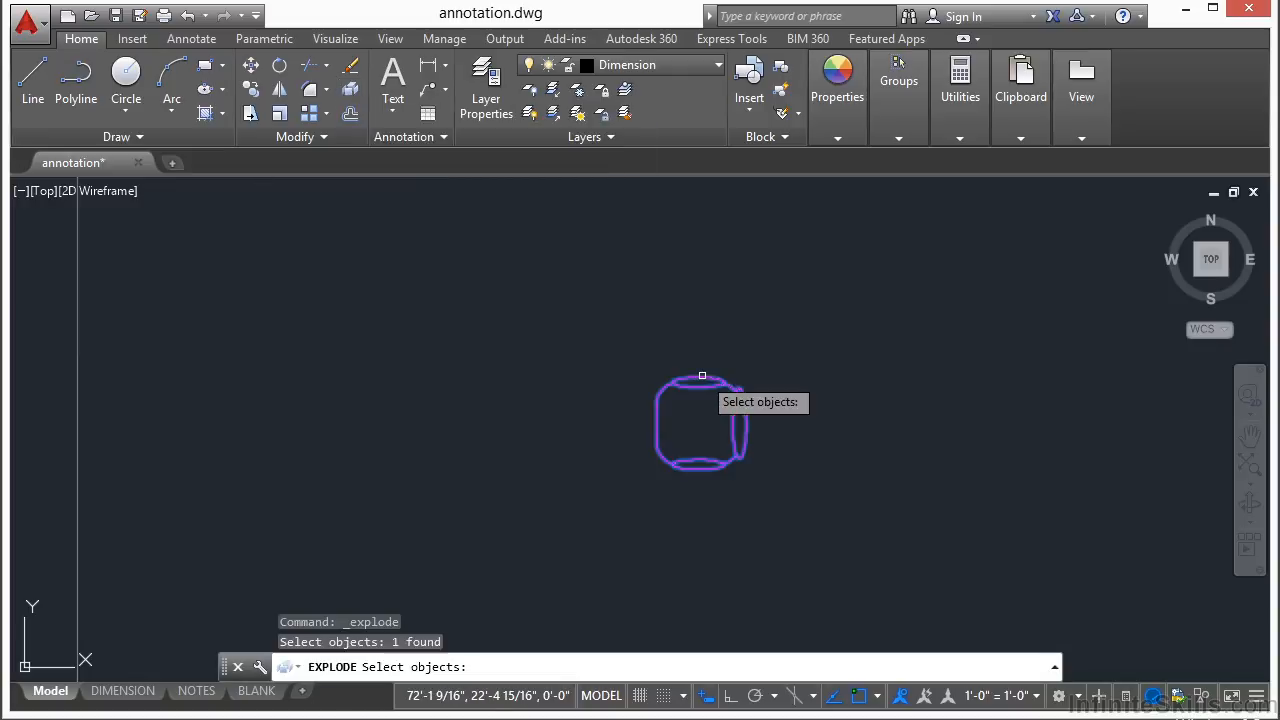
key(Return)
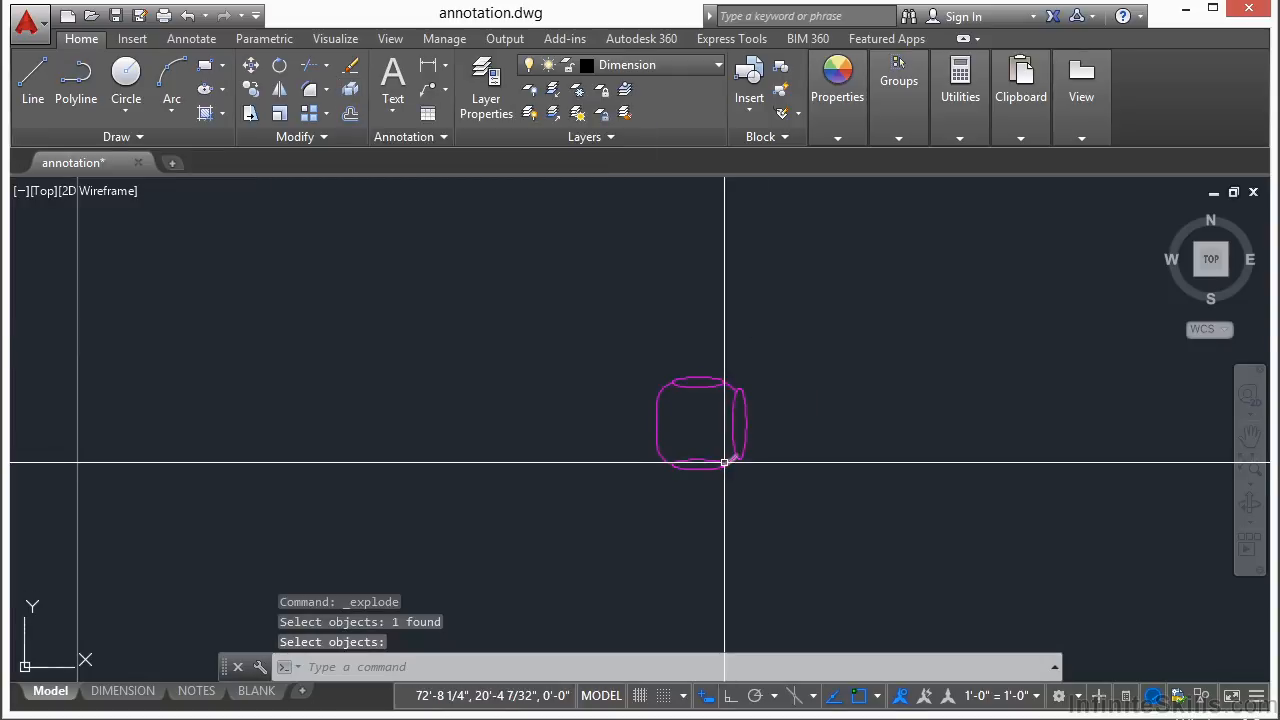
scroll(734, 453, up, 4)
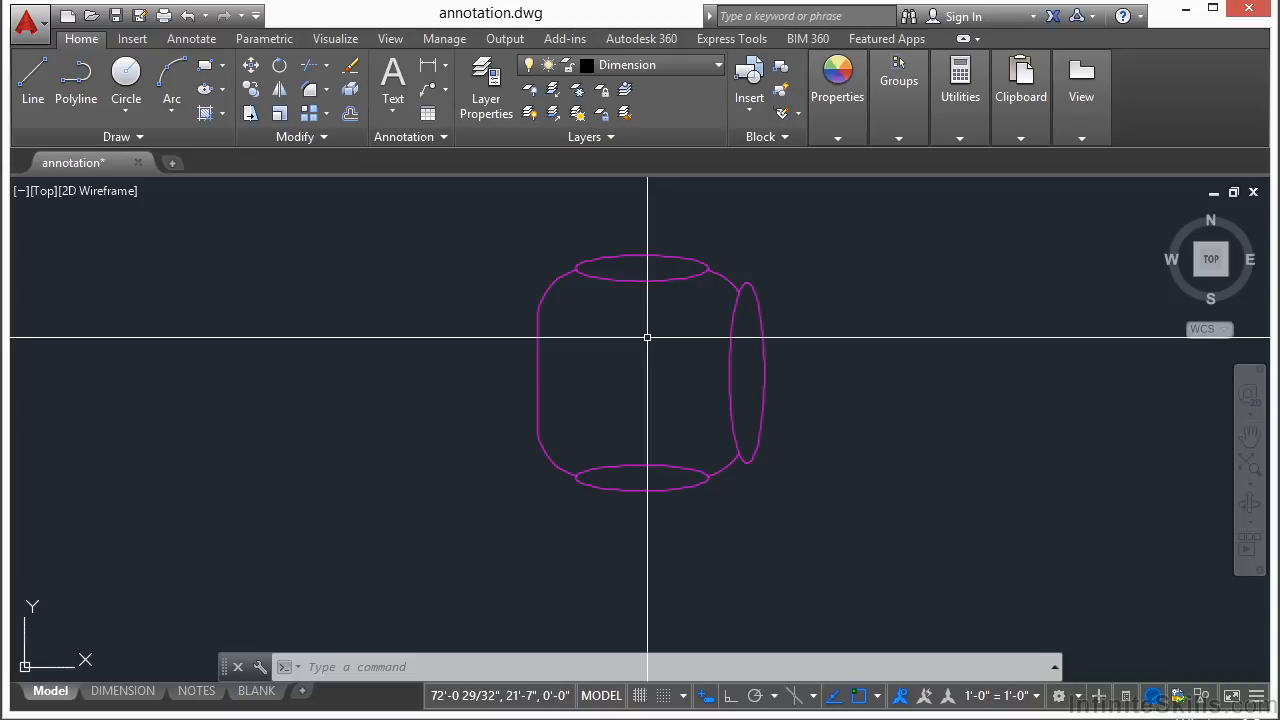
Undo the last explode of the chair block.
text(UNDO)
key(Return)
key(Return)
key(Escape)
Explode the restored chair block into individual objects using the X command alias.
text(X)
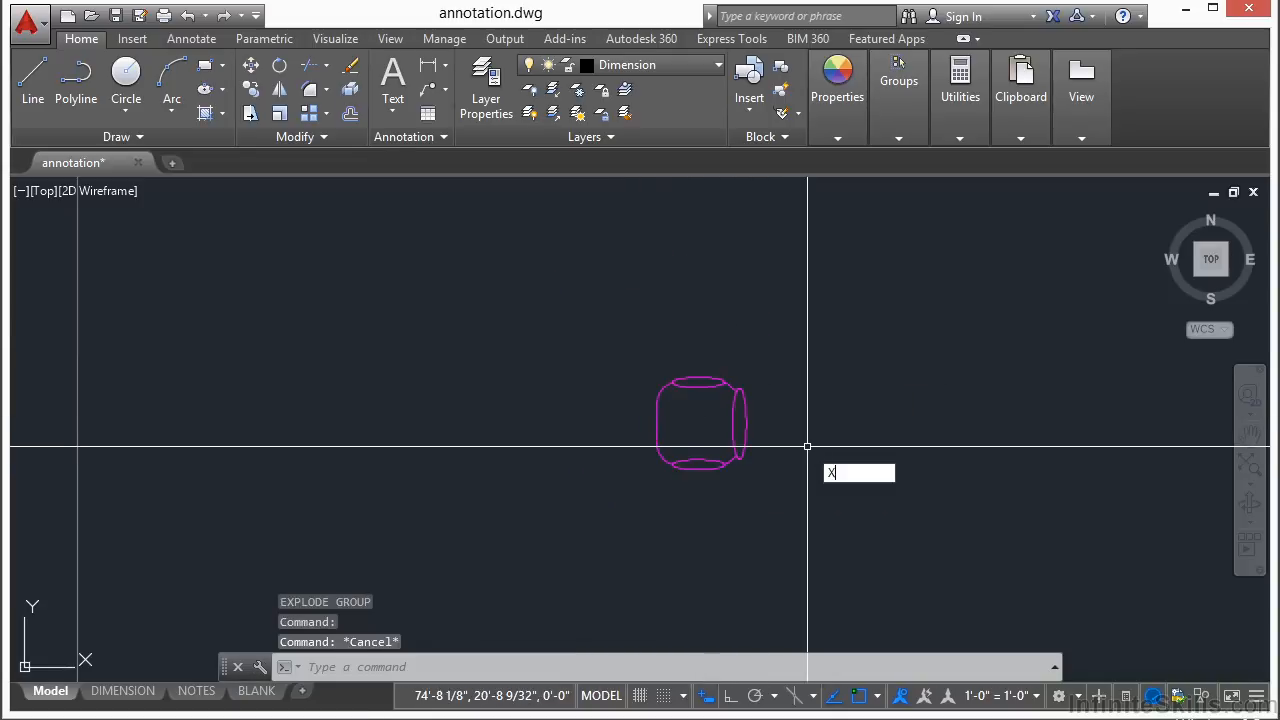
key(Return)
click(746, 438)
key(Return)
scroll(697, 431, up, 2)
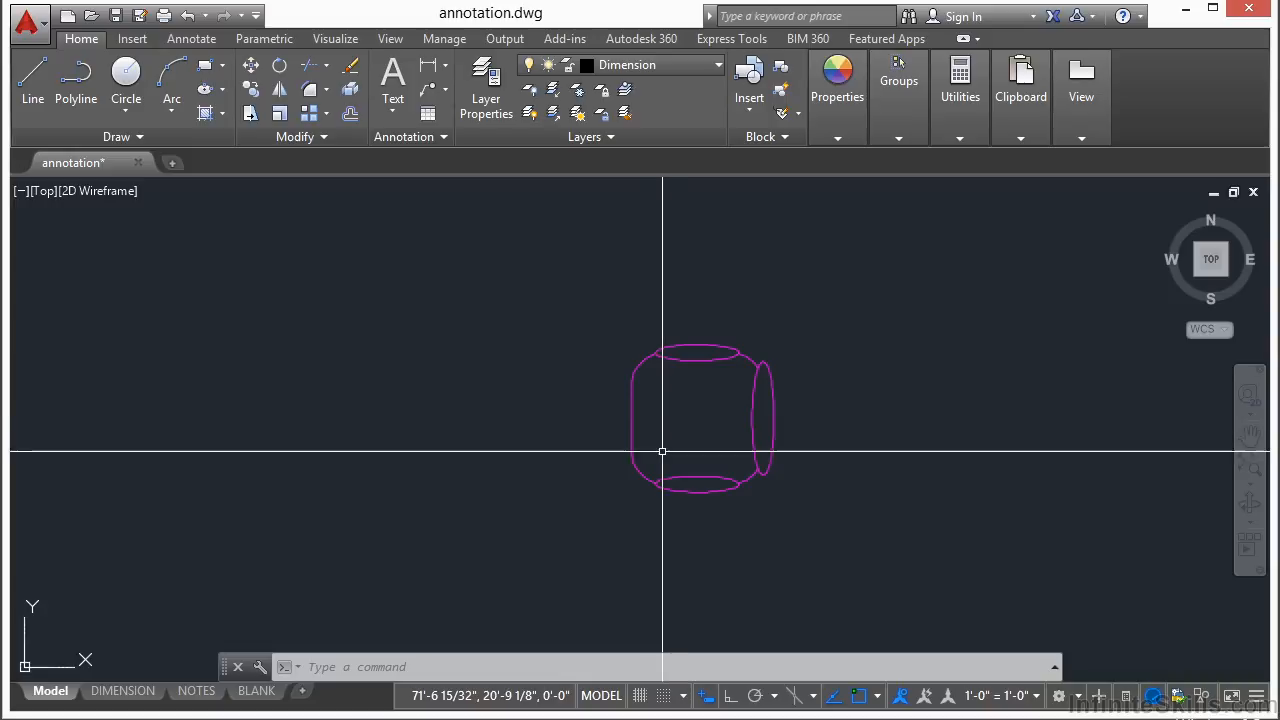
Erase the two elliptical armrests on the upper and lower sides of the exploded chair.
scroll(680, 514, up, 2)
text(e)
key(Return)
click(708, 495)
click(687, 219)
key(Return)
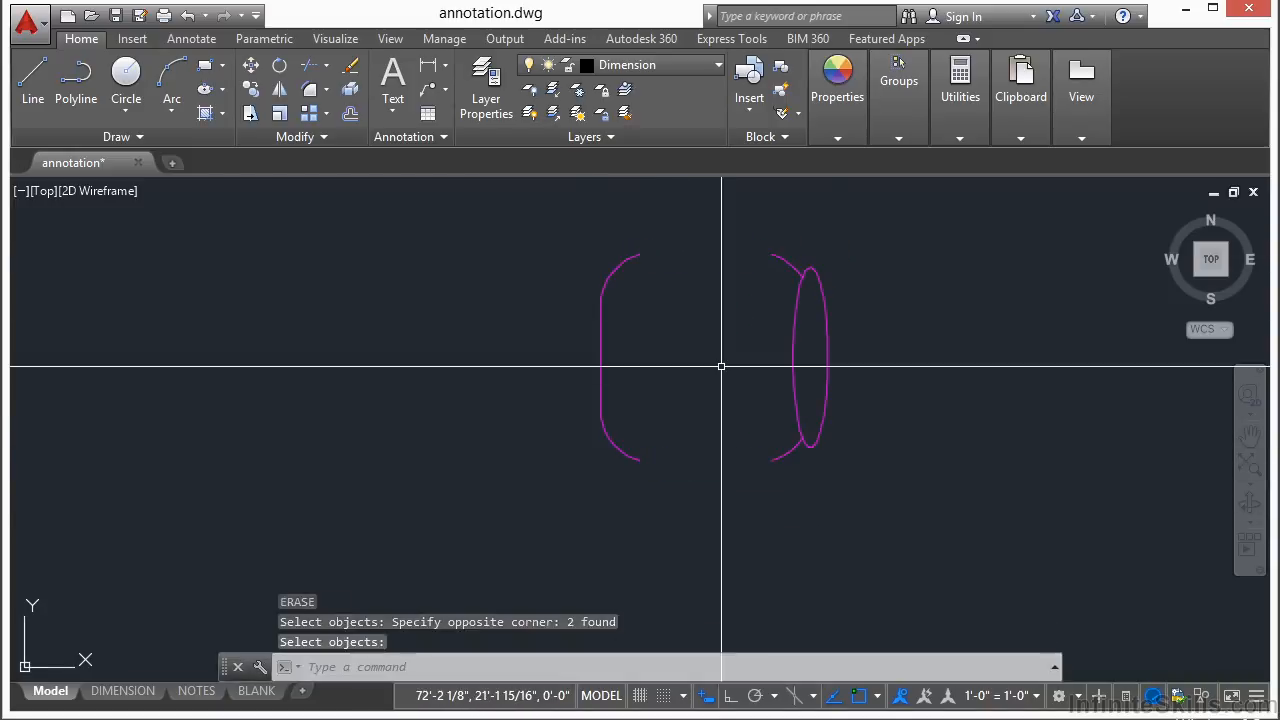
Draw a rectangular armrest about 1'-3 3/8" by 1 25/32" across the gap on the chair's upper side.
text(rec)
key(Return)
scroll(651, 277, up, 3)
click(635, 245)
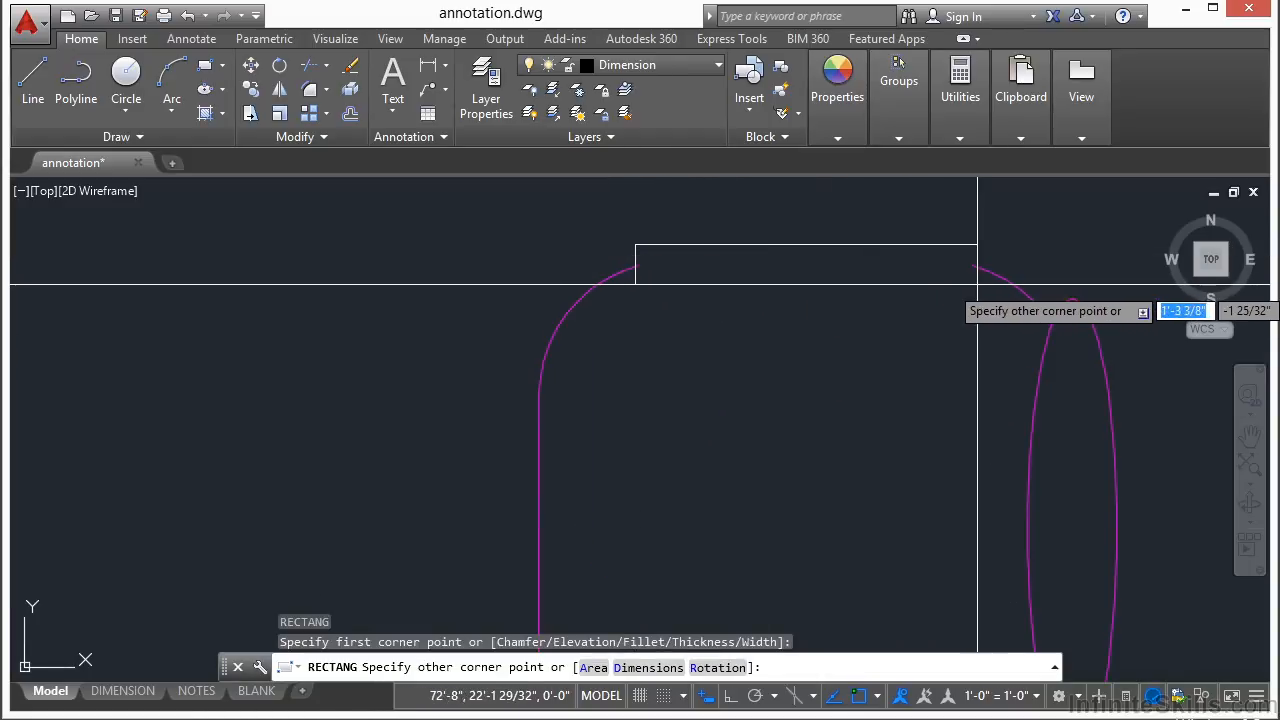
click(977, 284)
Trim the seat arc end that protrudes into the upper armrest, using the rectangle as the cutting edge.
text(tr)
key(Return)
click(929, 284)
scroll(1020, 240, up, 3)
key(Return)
scroll(864, 300, down, 1)
scroll(347, 300, up, 1)
click(350, 303)
scroll(505, 305, down, 2)
key(Return)
Mirror the rectangular armrest about the chair's horizontal centreline to the lower side, keeping the original.
text(ma)
key(Return)
text(mi)
key(Return)
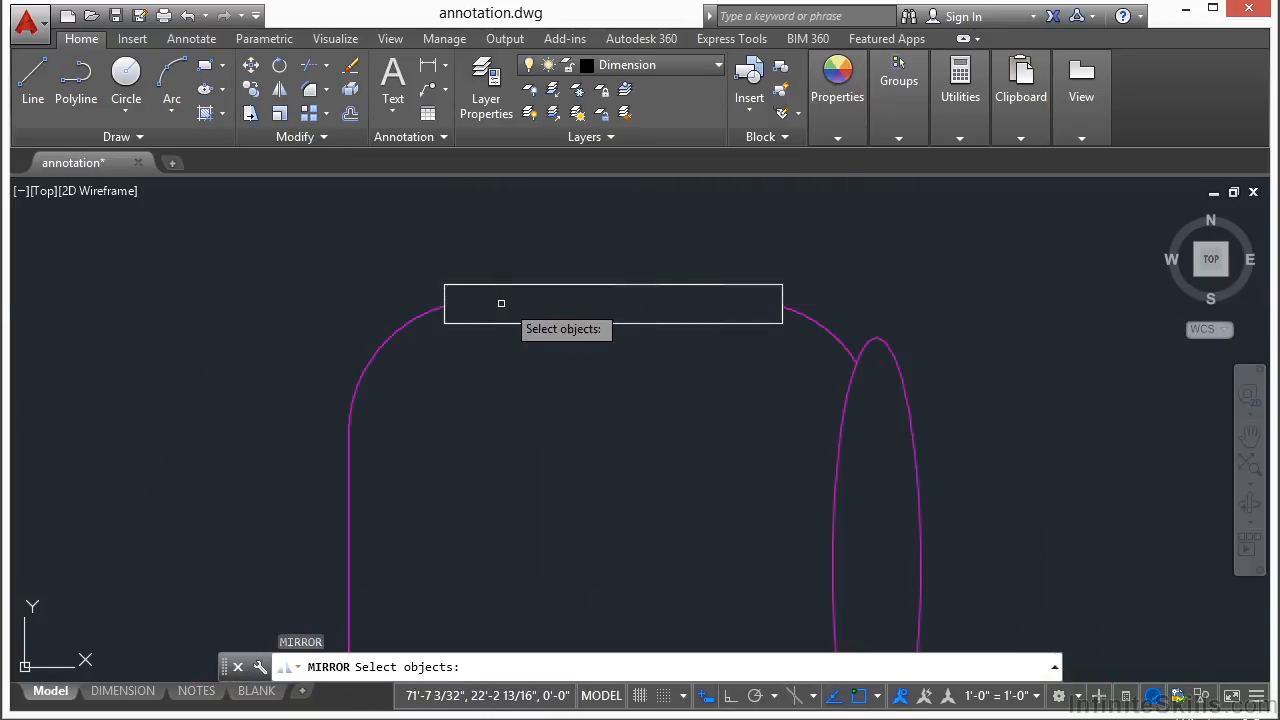
click(572, 238)
click(538, 296)
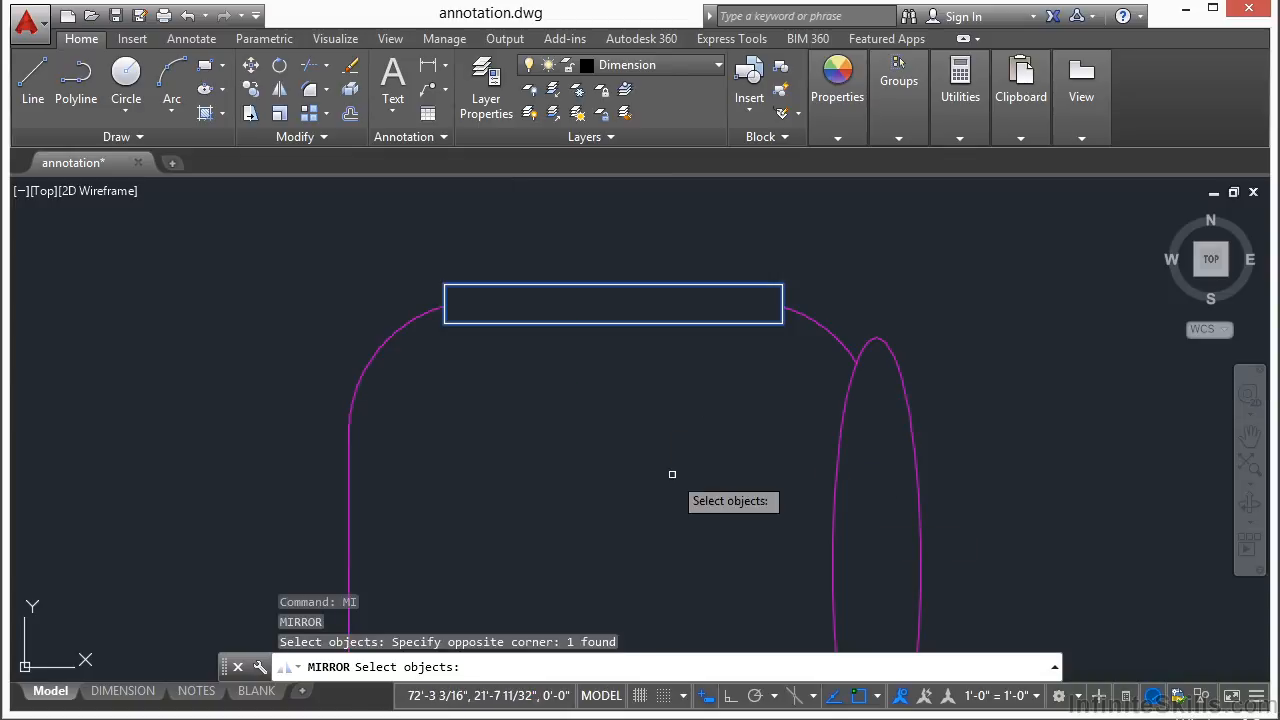
middle_drag(697, 412, 703, 239)
key(Return)
click(840, 391)
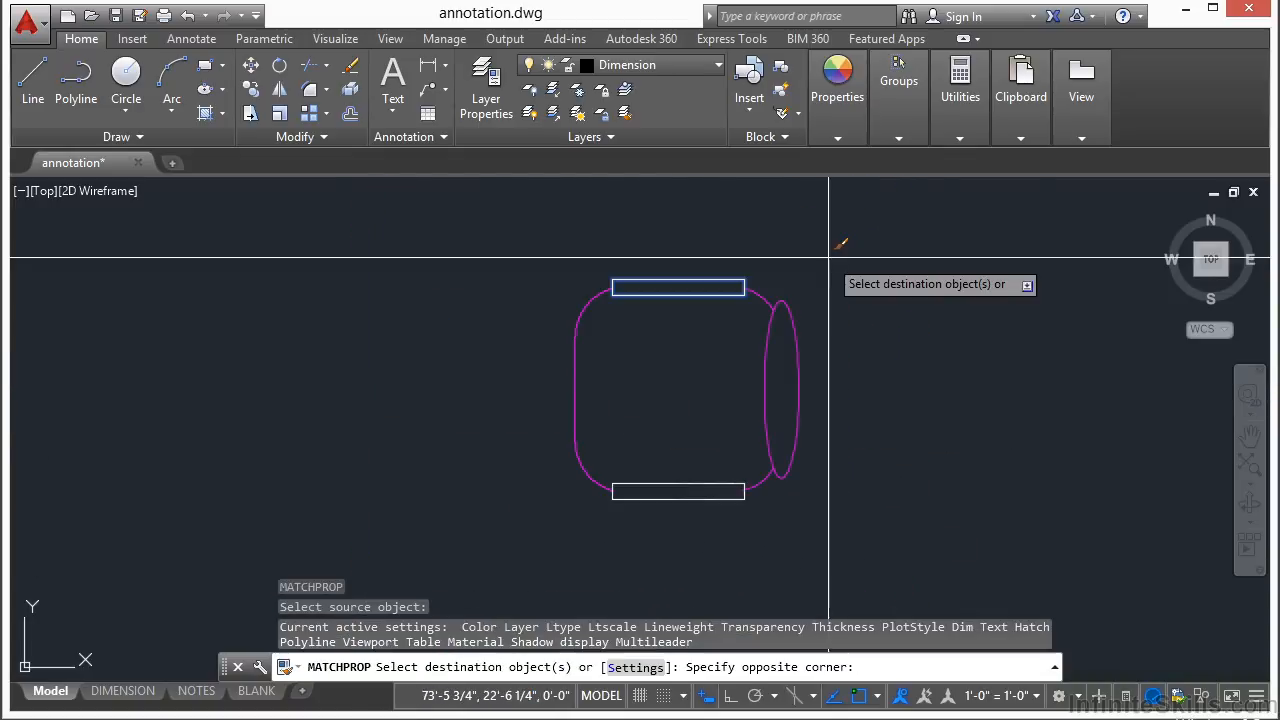
Match the properties of all chair objects to those of the upper rectangular armrest.
click(837, 257)
click(472, 532)
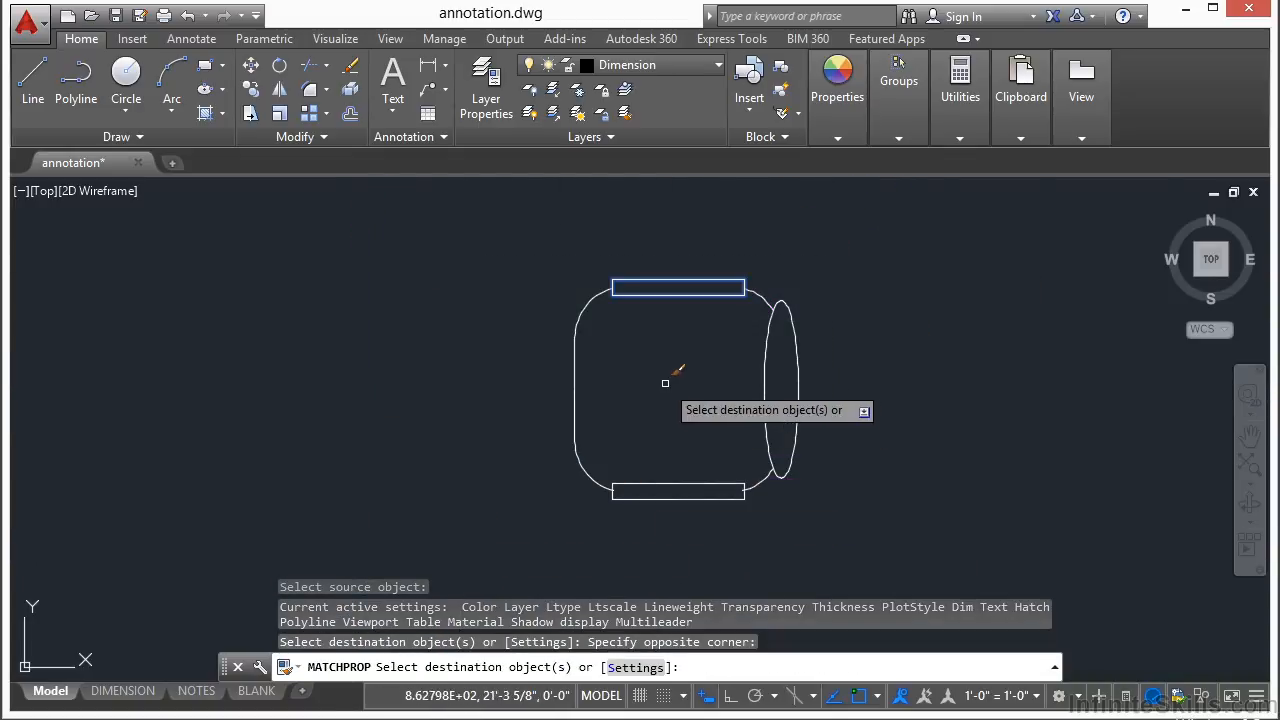
key(Return)
Assign all of the chair's objects to layer 0 and clear the selection.
click(891, 249)
click(504, 505)
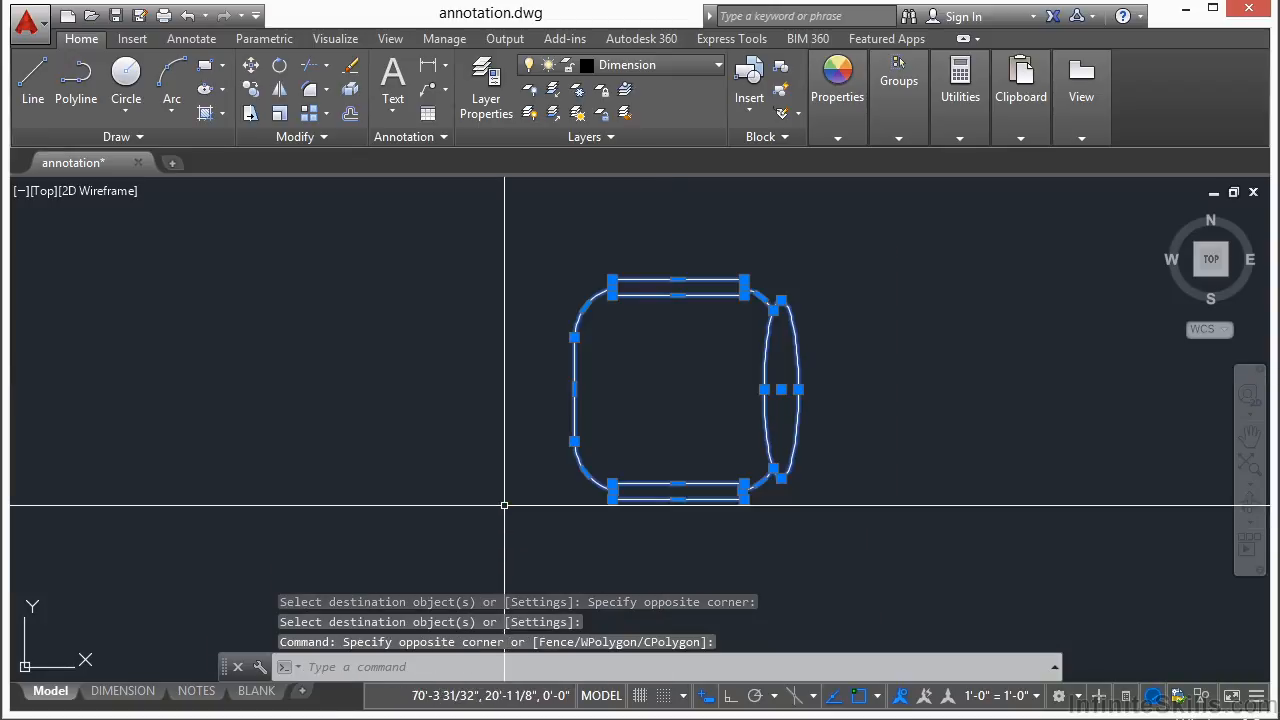
click(684, 64)
key(Escape)
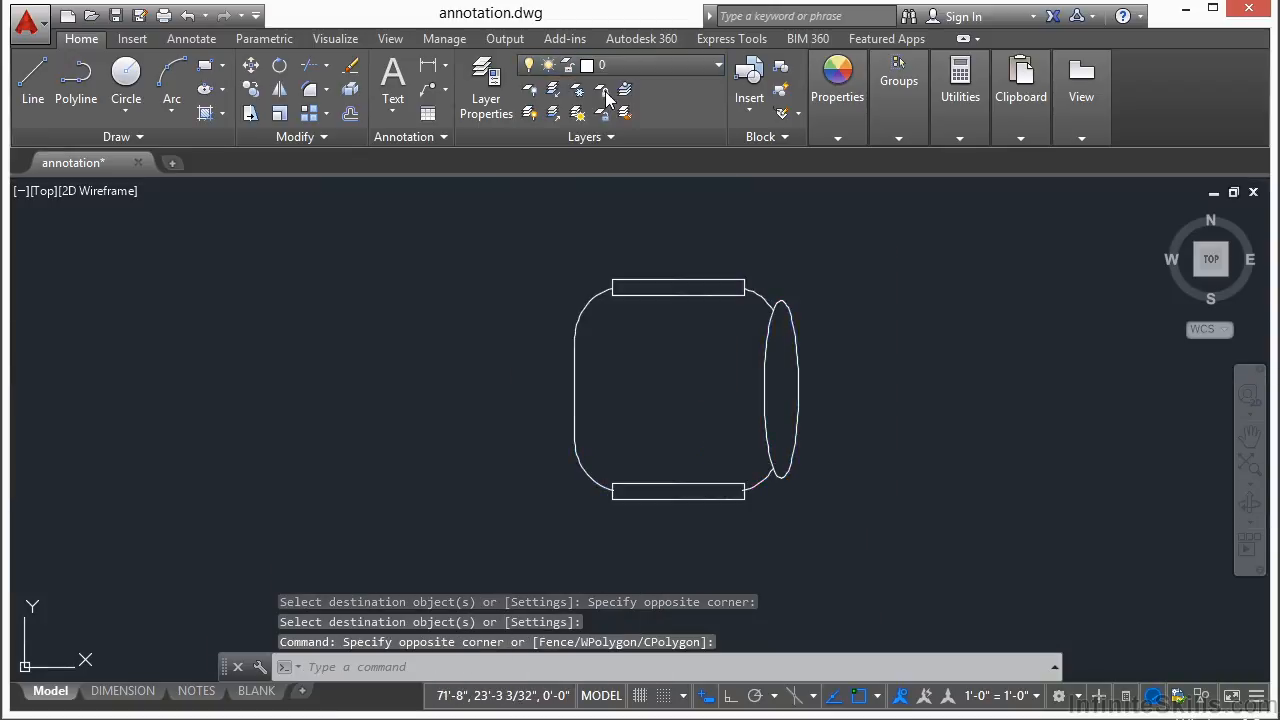
key(Escape)
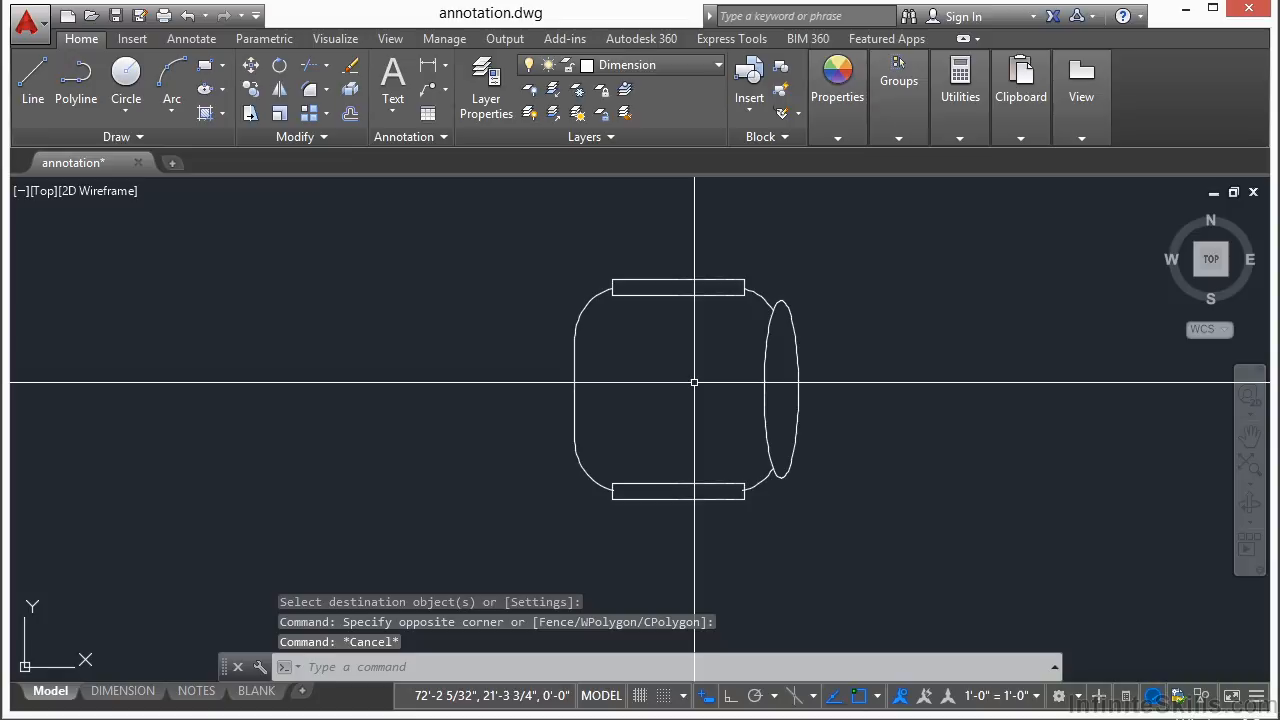
Start a block definition named CHAIR-02 with its base point at the middle of the backrest's outer edge.
text(B)
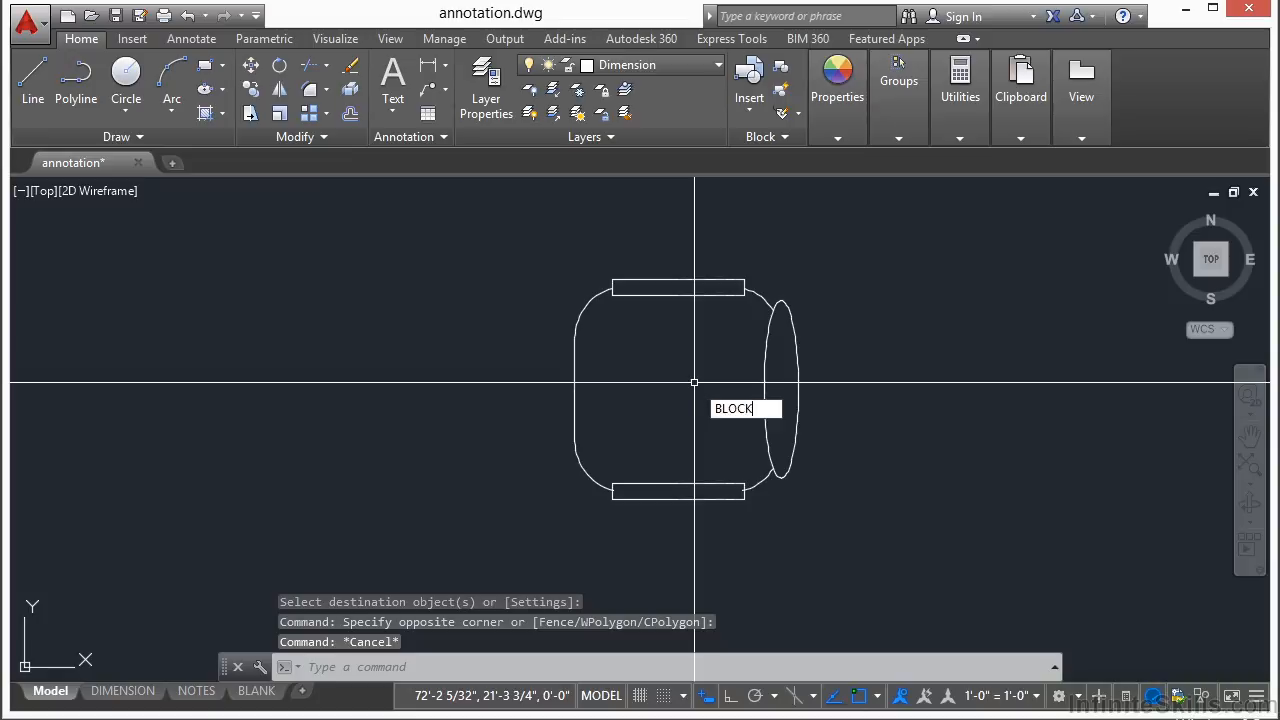
text(LOCK)
key(Return)
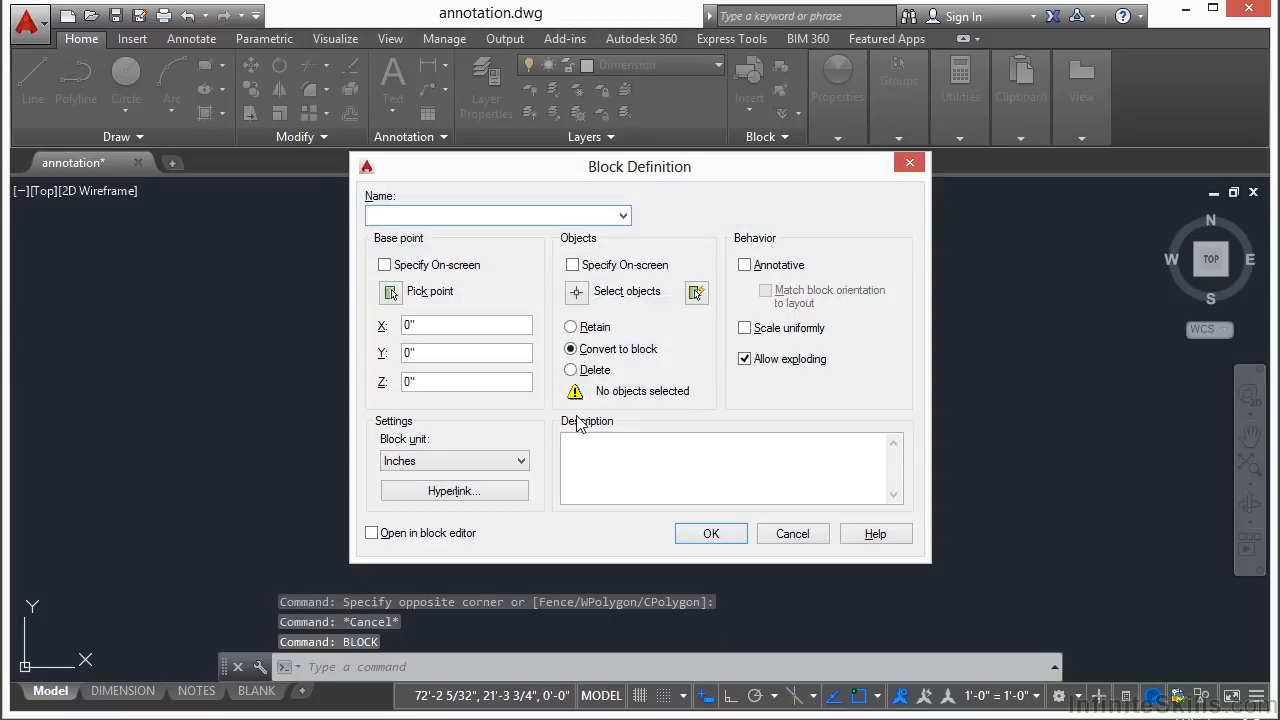
text(CHAIR-02)
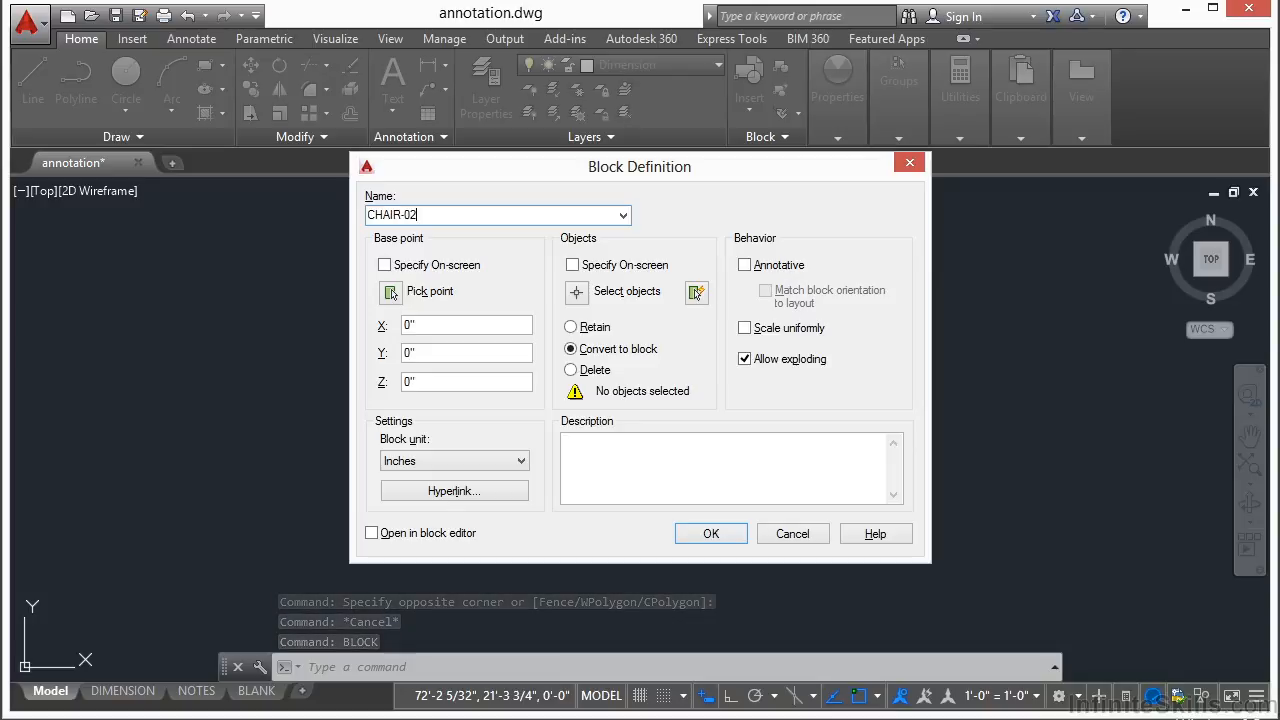
click(391, 292)
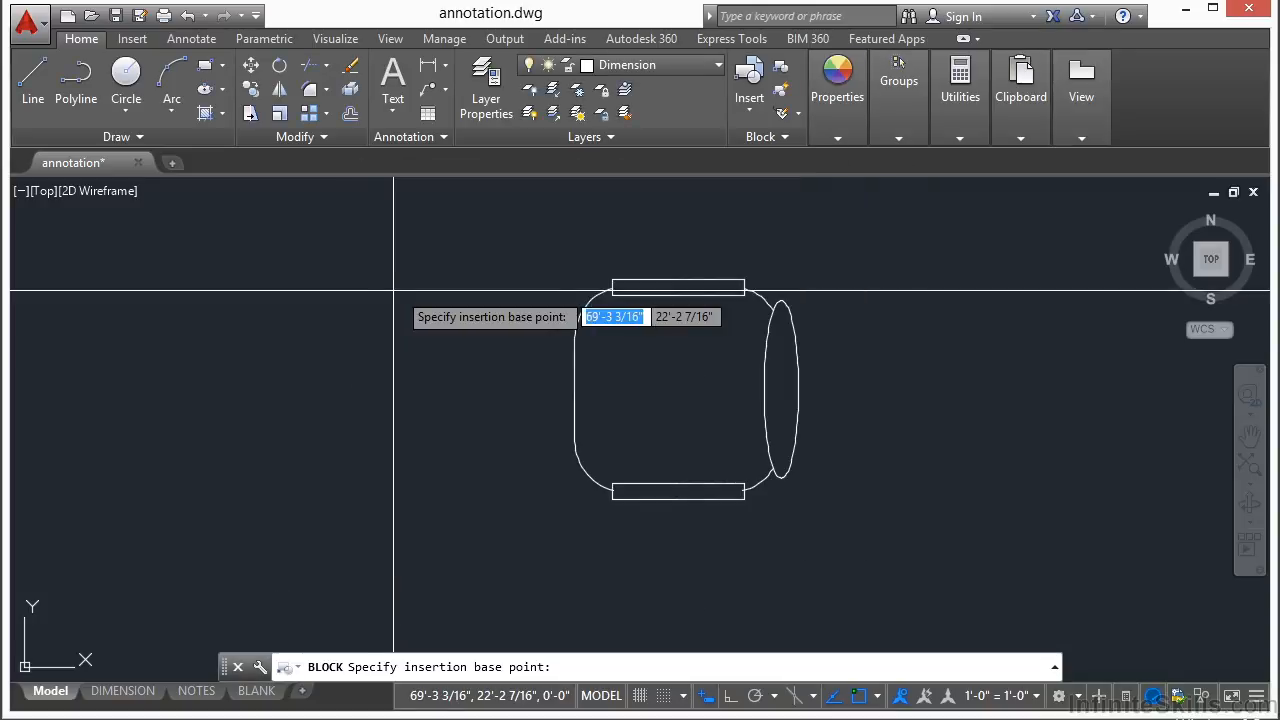
click(797, 389)
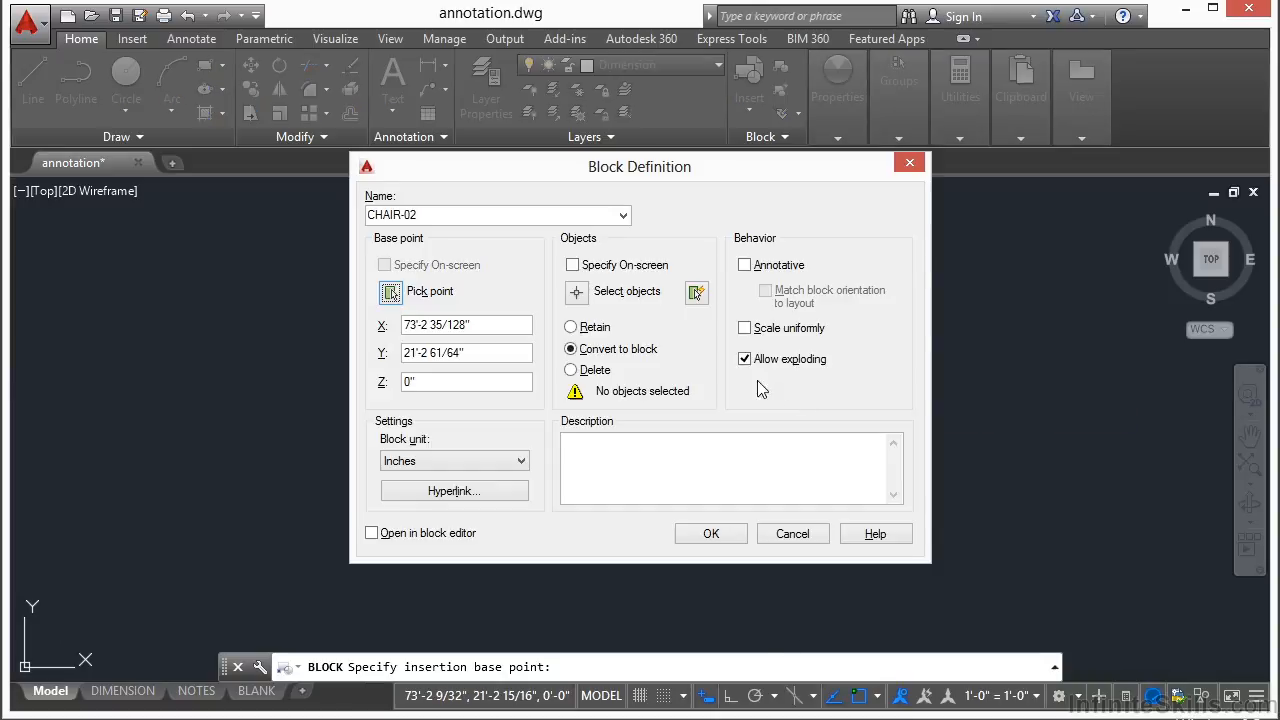
Select all the modified chair's objects for CHAIR-02 and create the block, converting them in place.
click(574, 292)
click(863, 243)
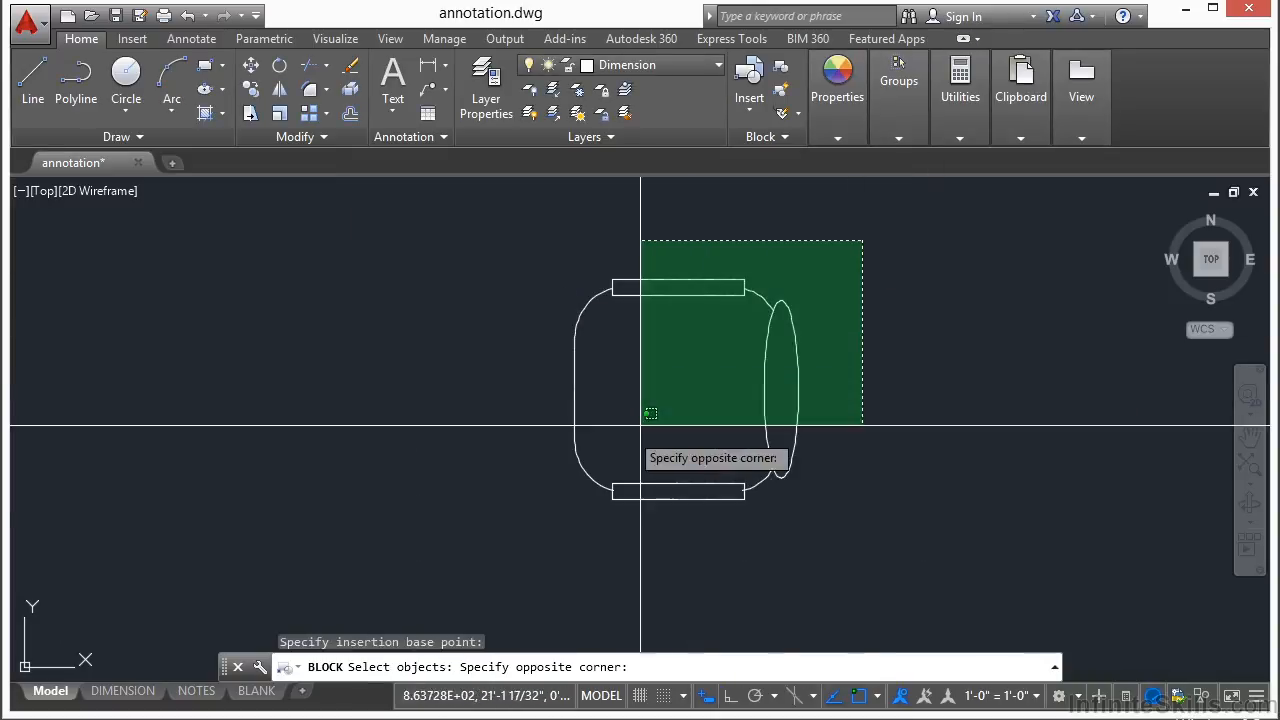
click(597, 497)
key(Return)
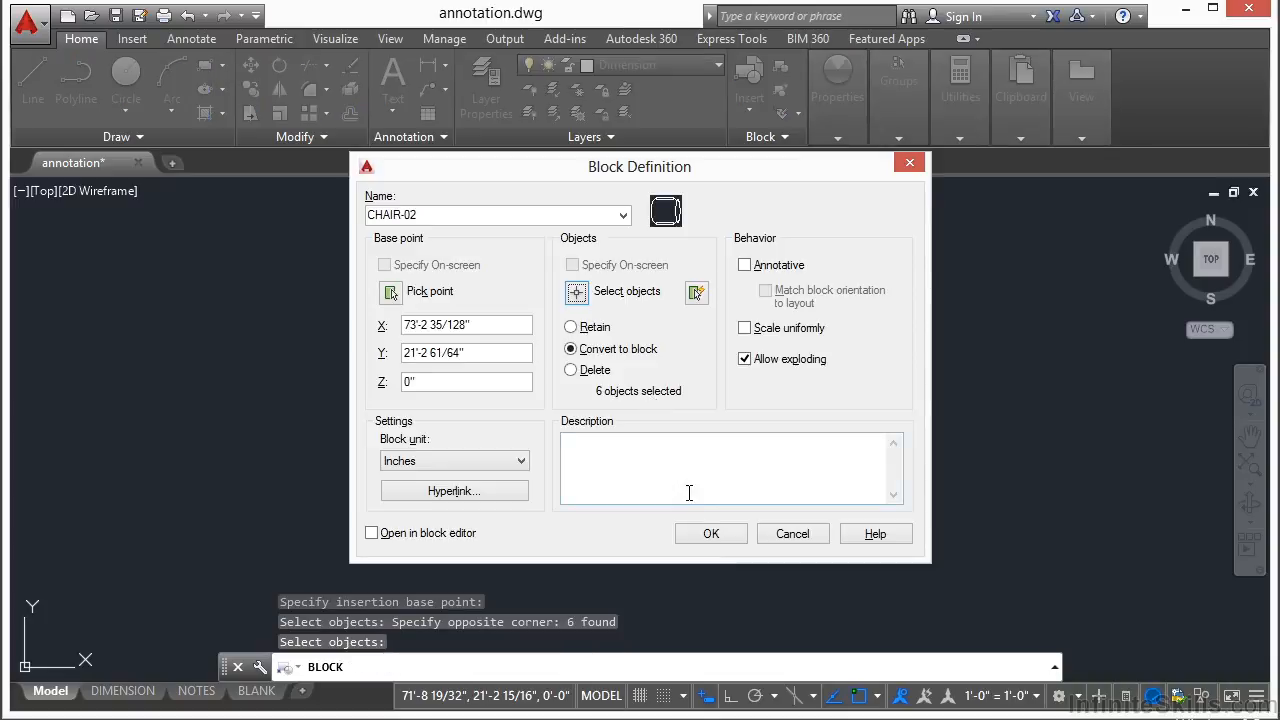
click(711, 534)
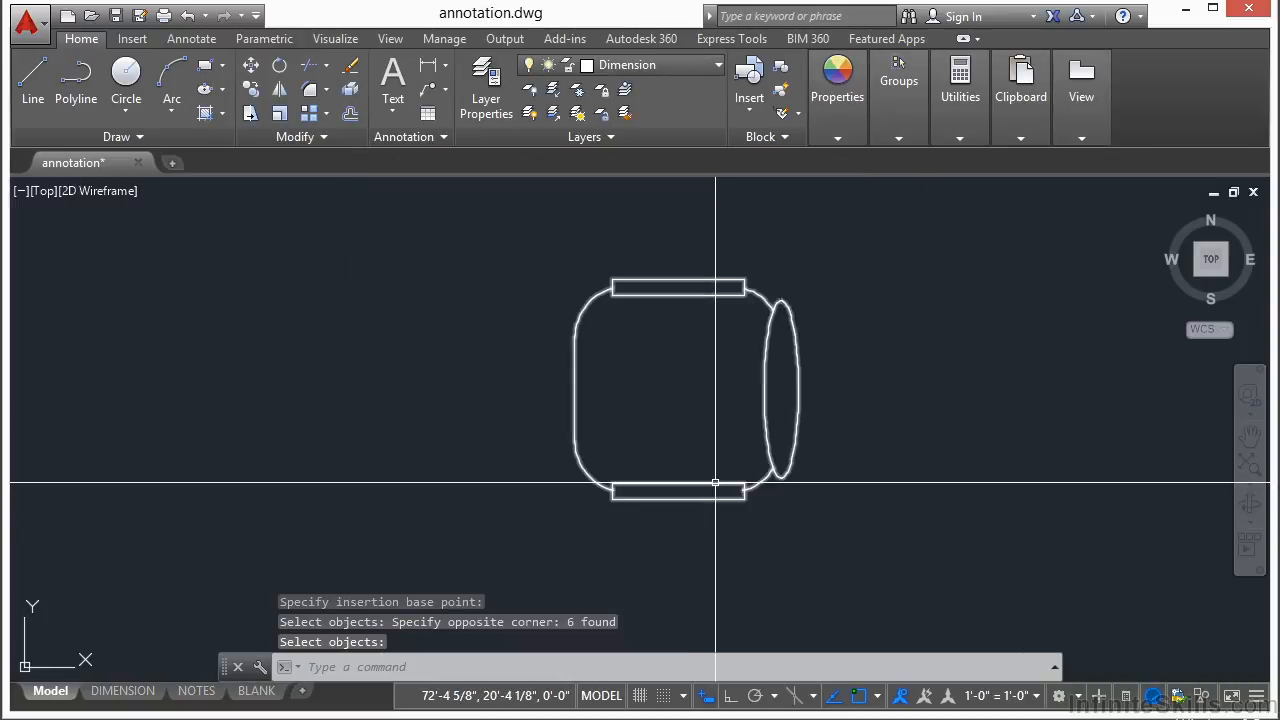
click(715, 483)
key(Escape)
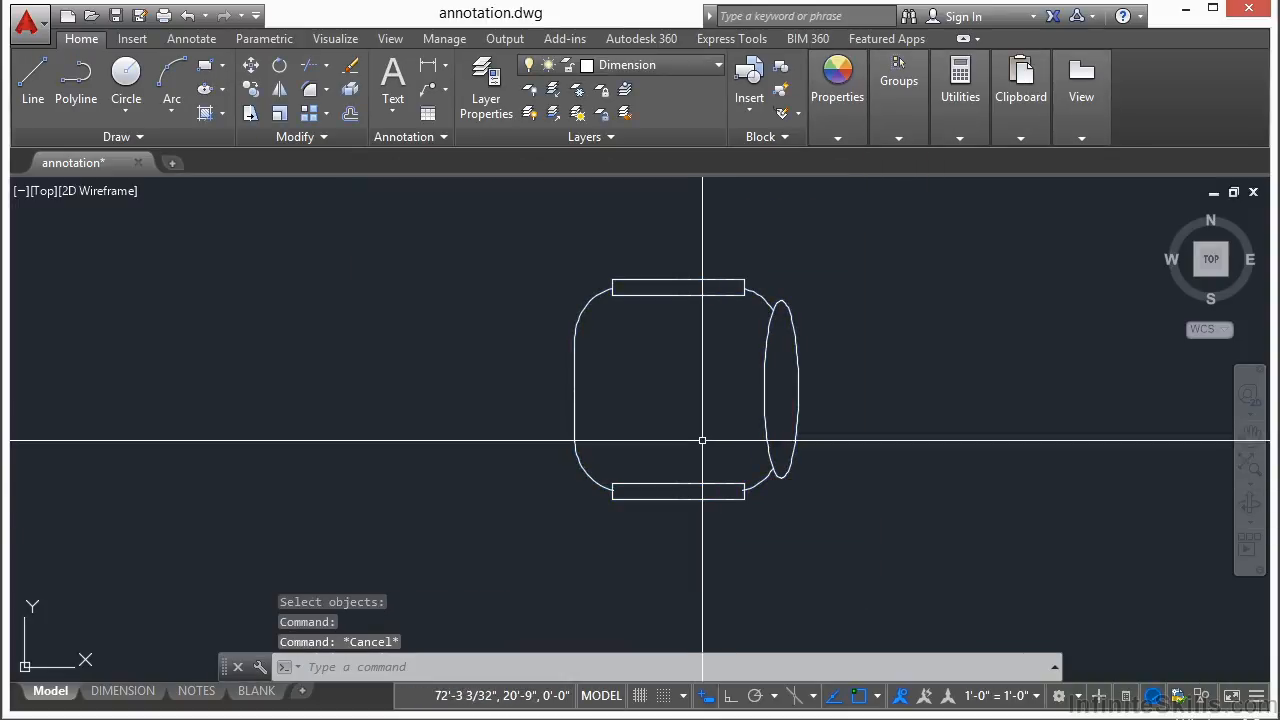
Insert another CHAIR-02 block at default scale and rotation to the left of the existing chair.
scroll(810, 395, down, 4)
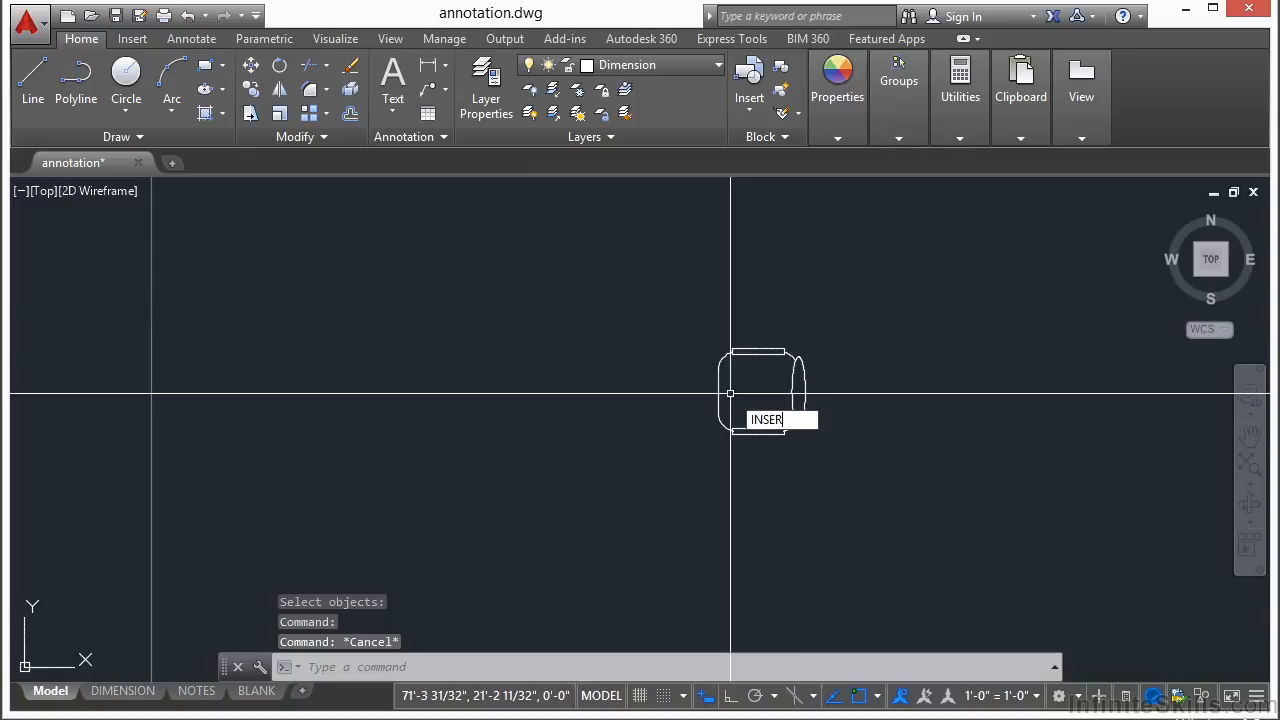
text(i)
key(Return)
click(641, 240)
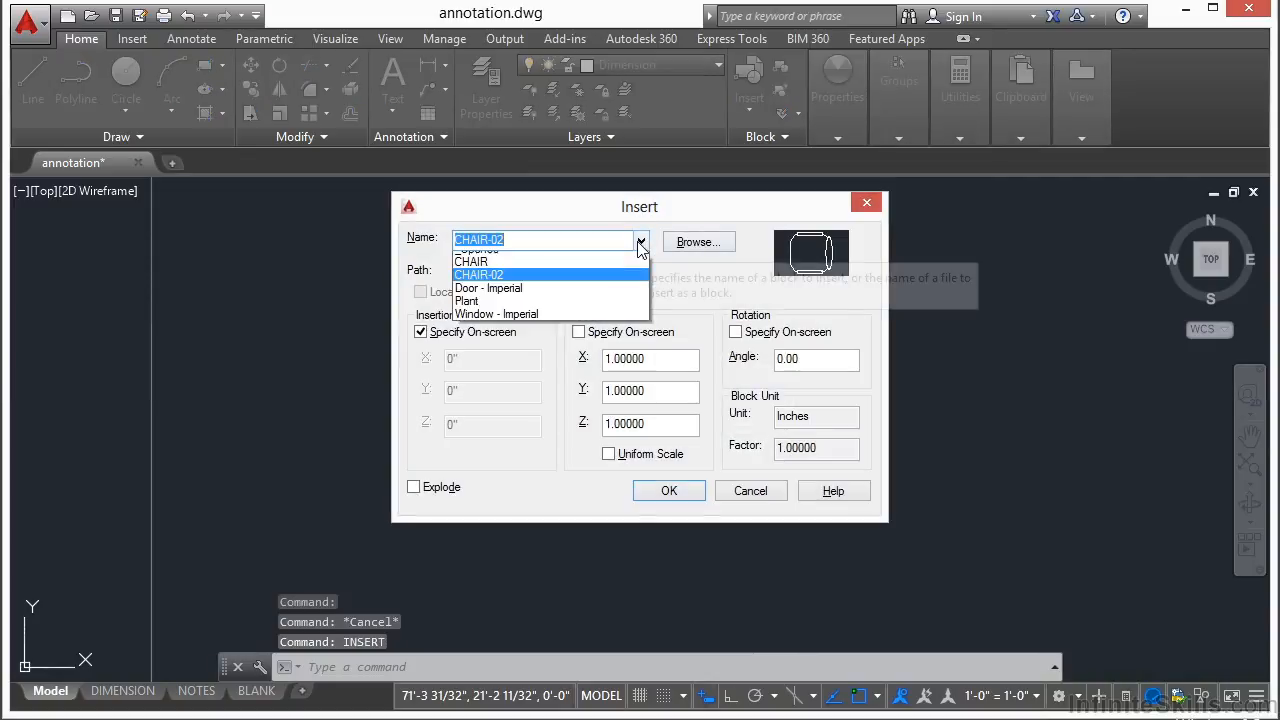
click(525, 290)
click(641, 240)
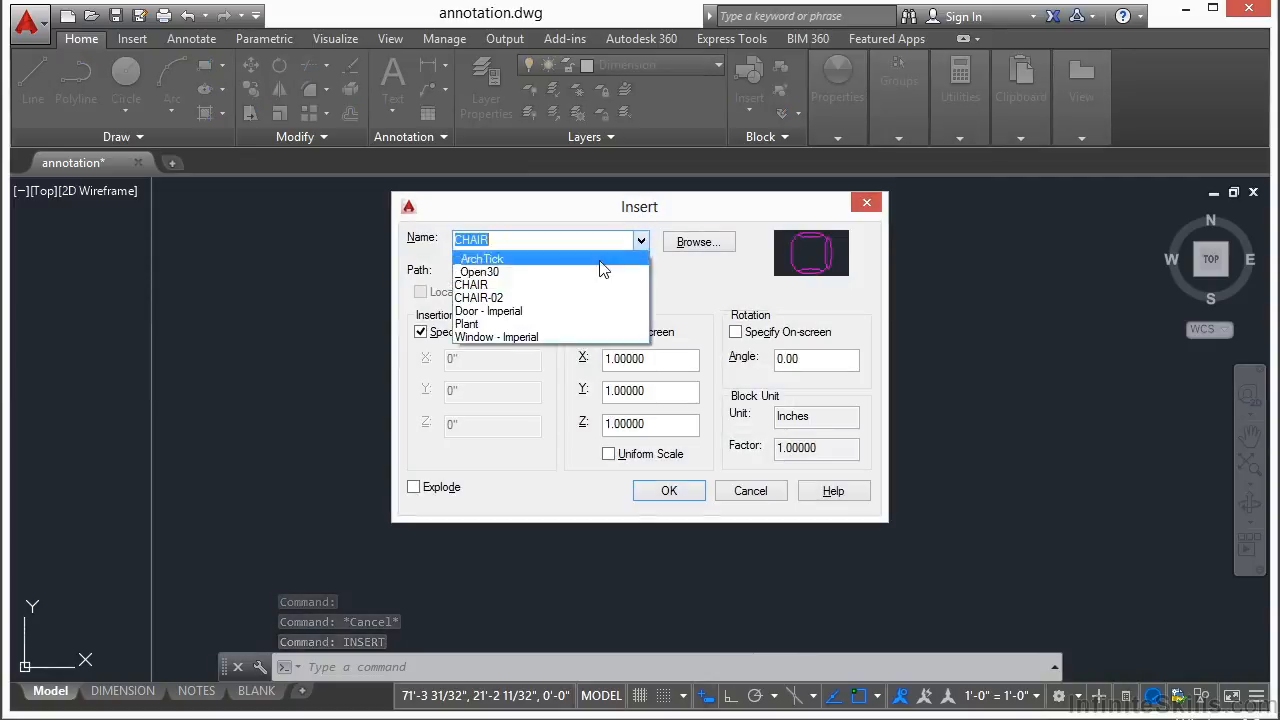
click(528, 291)
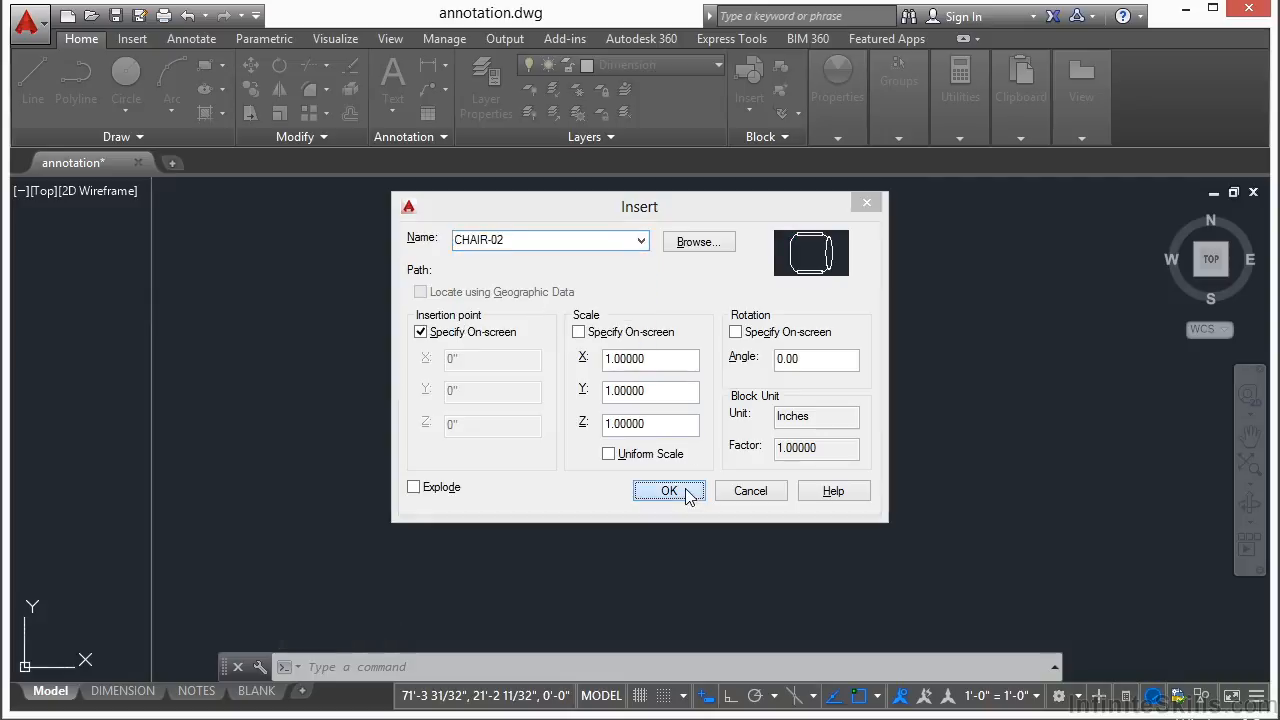
click(686, 490)
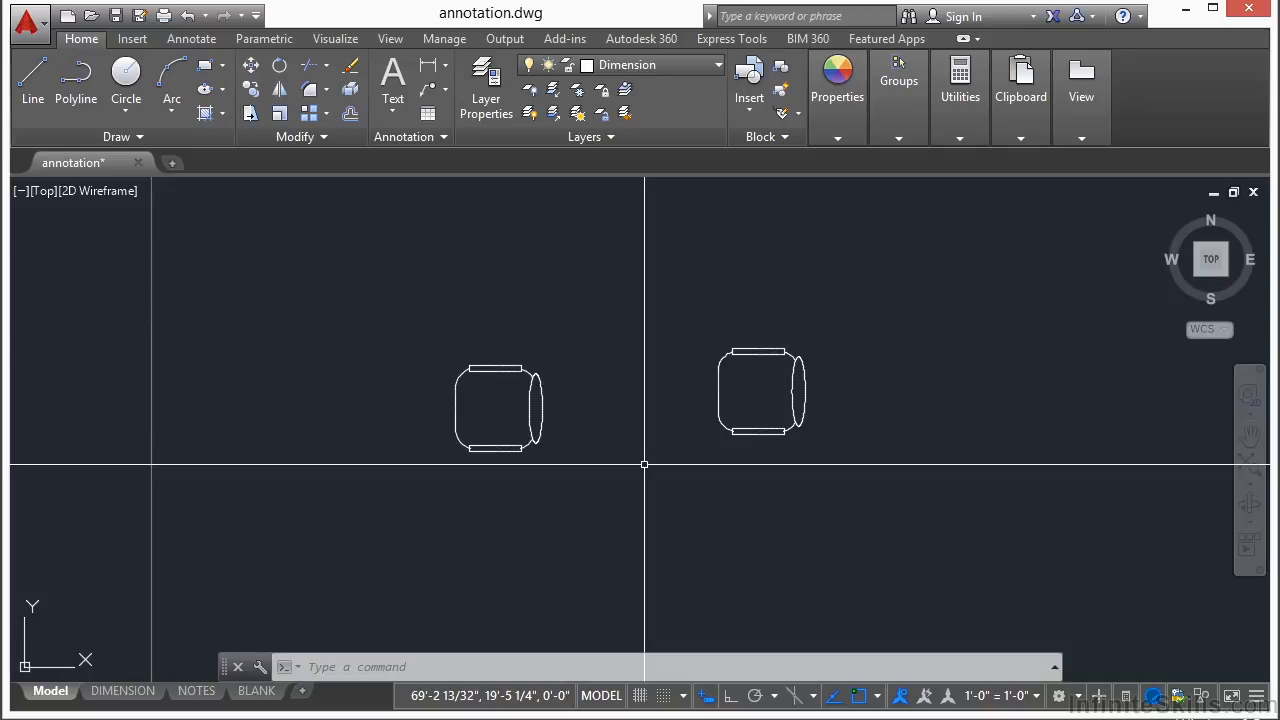
Open the drawing Attributed Block Example.dwg.
text(open)
key(Return)
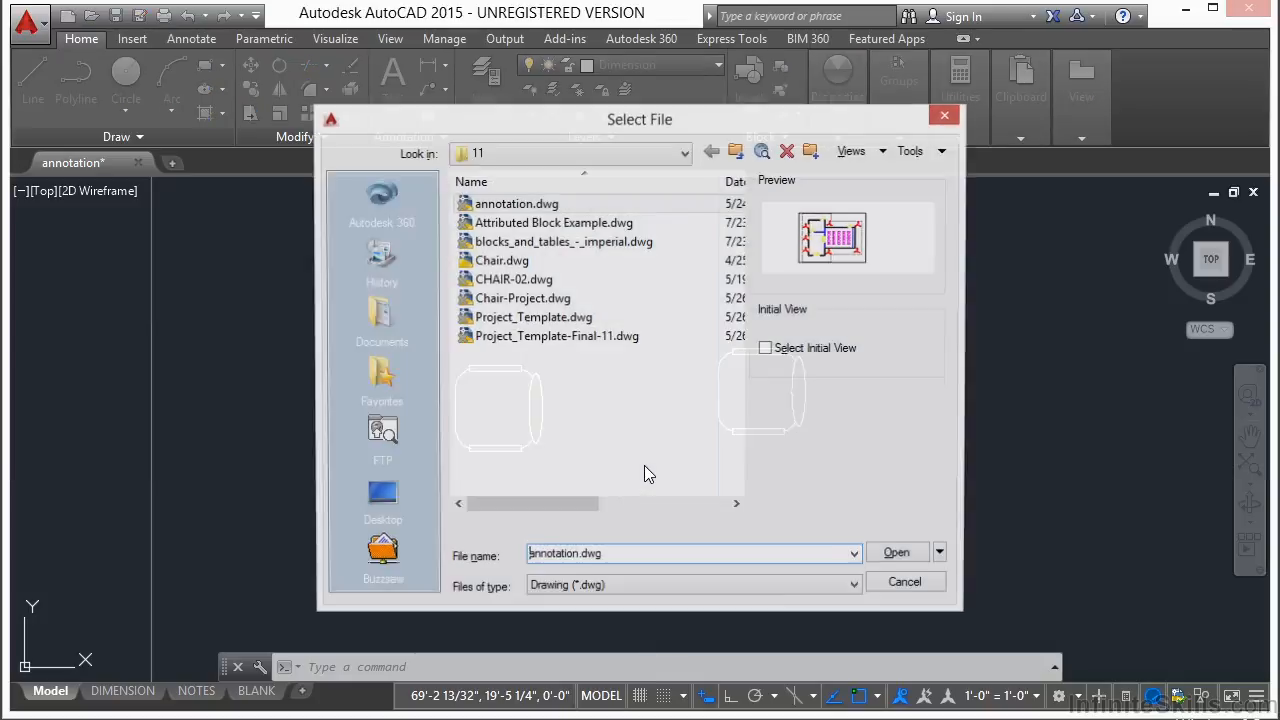
click(545, 224)
click(897, 557)
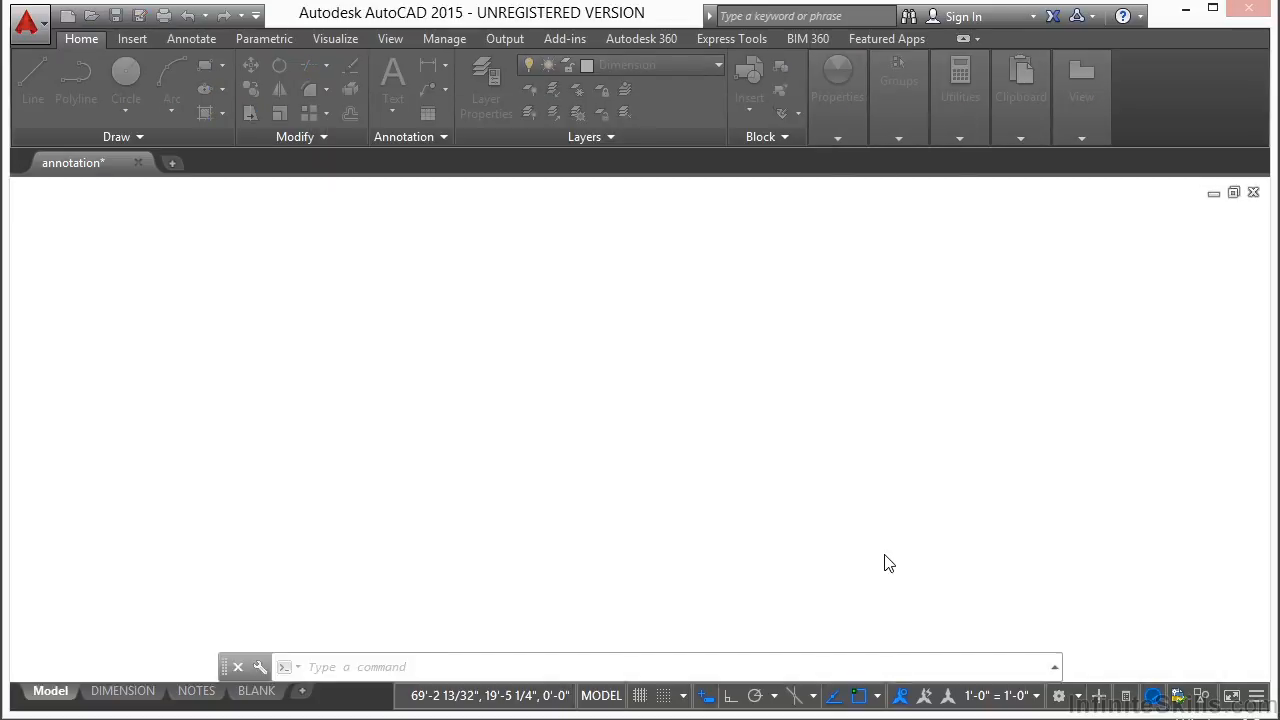
Edit the title block's attributes: sheet title MY DRAWING IS GREAT, client 1 ABC CLIENT, client 2 blank, and job number WORK.
scroll(567, 413, up, 6)
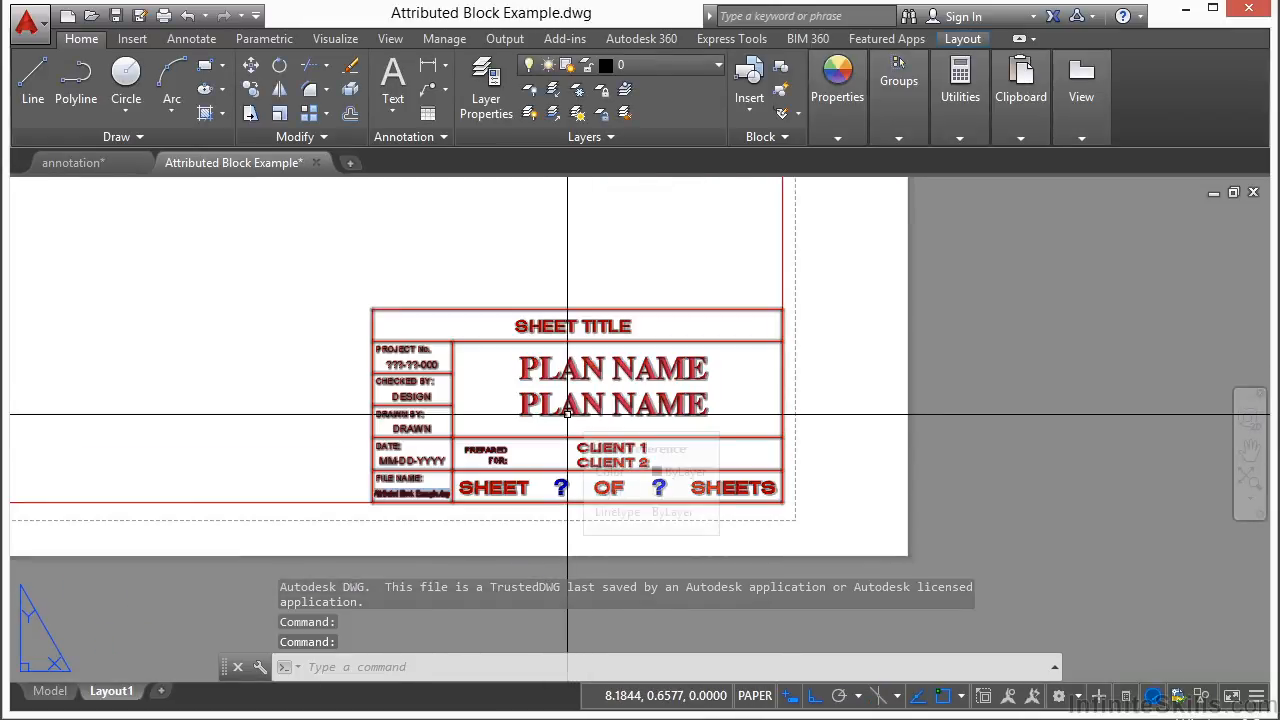
scroll(567, 413, up, 2)
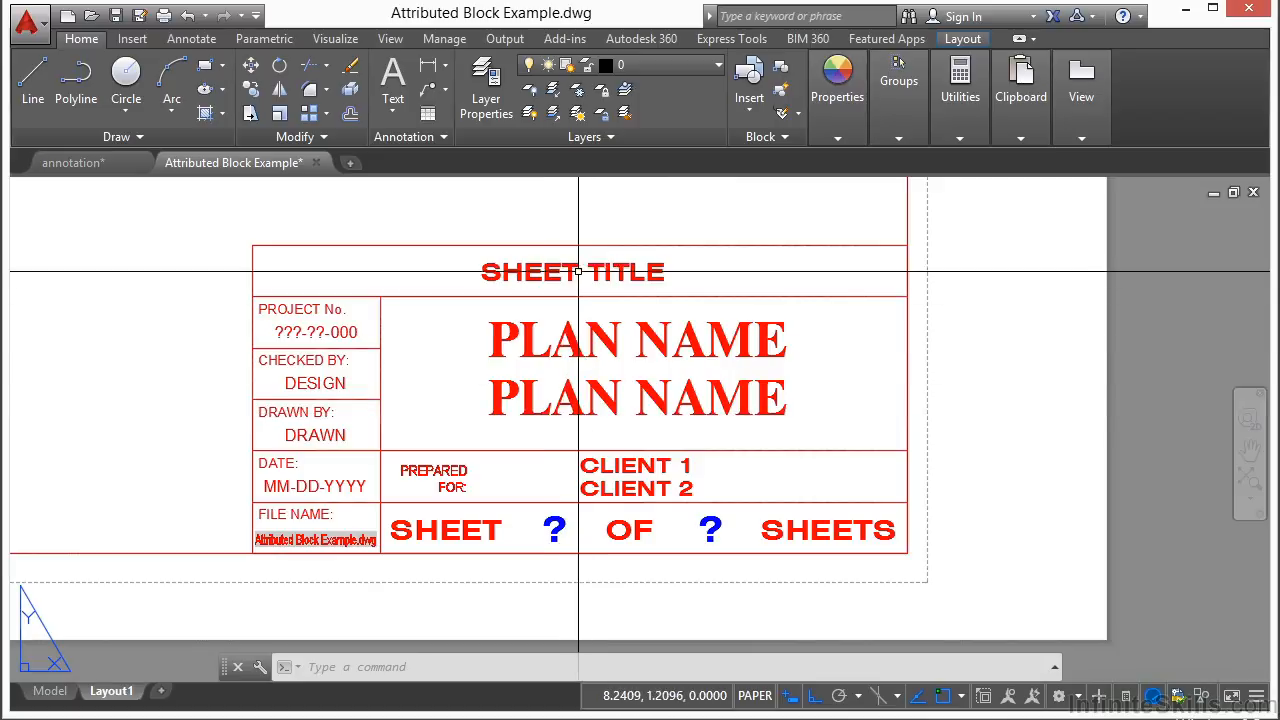
double_click(543, 278)
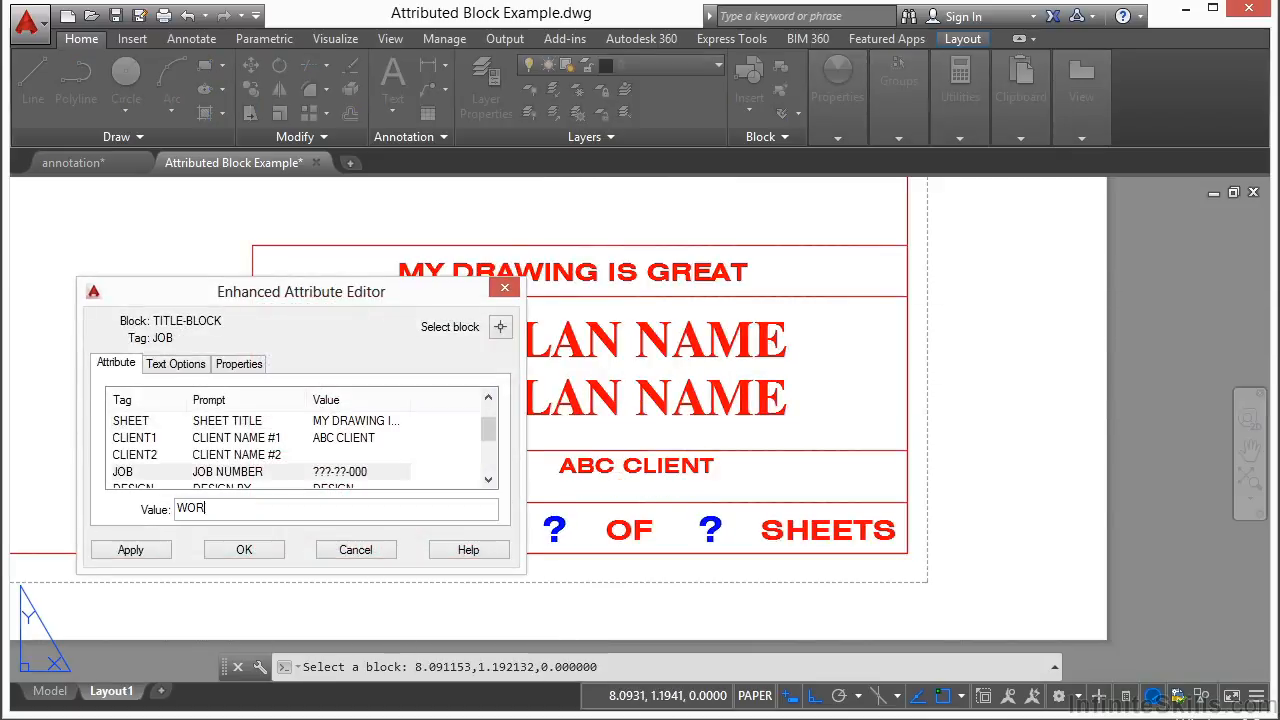
text(K)
key(Return)
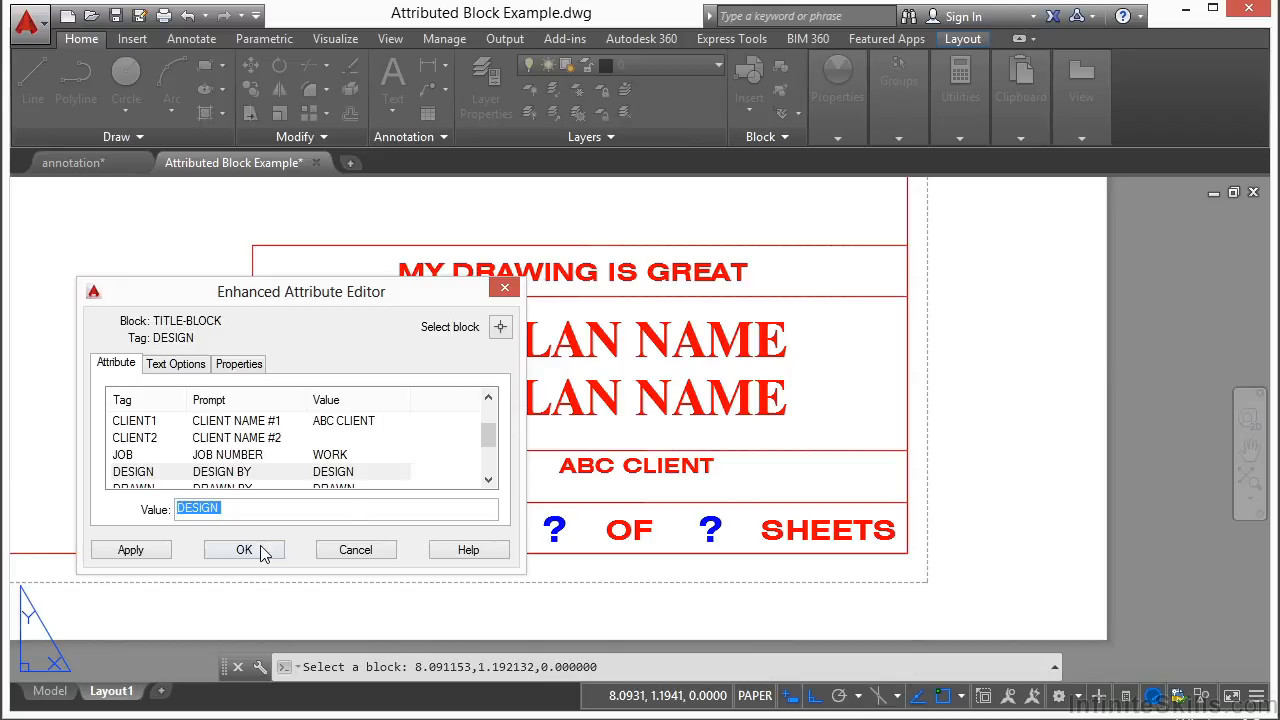
click(260, 550)
Explode the title block with its filled-in attributes.
mouse_move(476, 383)
middle_down()
mouse_move(471, 374)
mouse_move(511, 370)
middle_up()
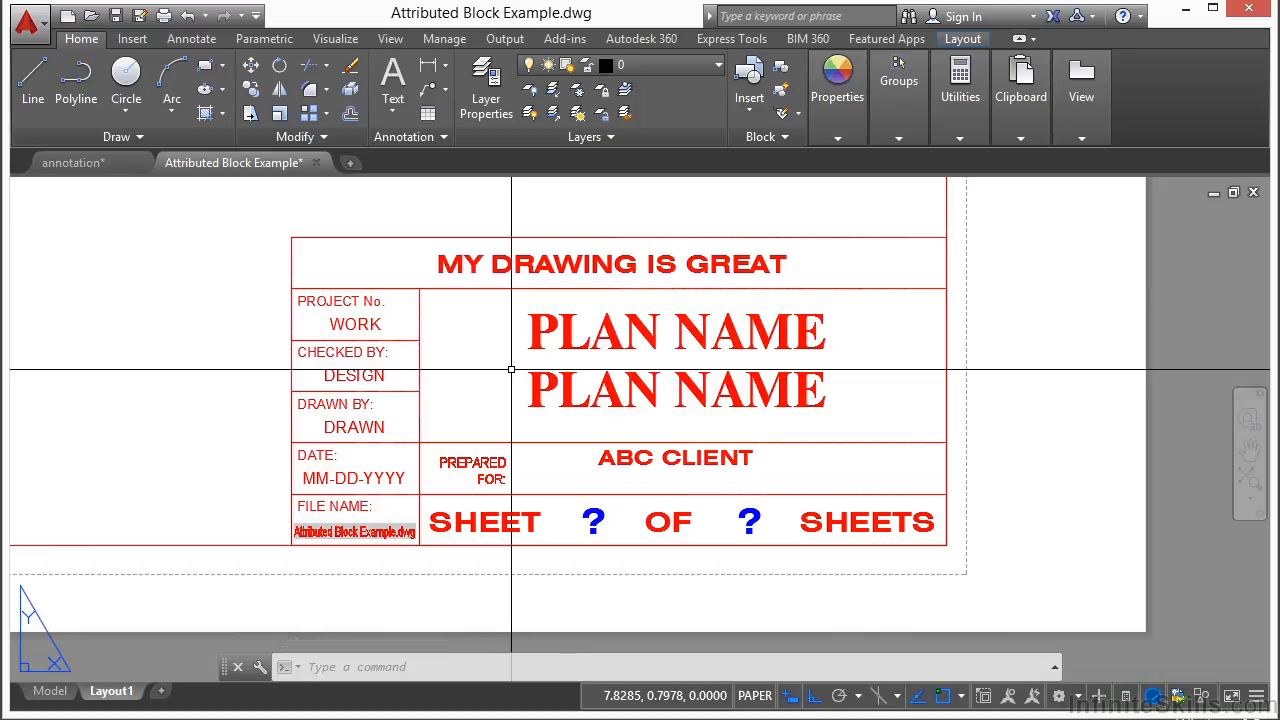
click(350, 89)
click(471, 270)
key(Return)
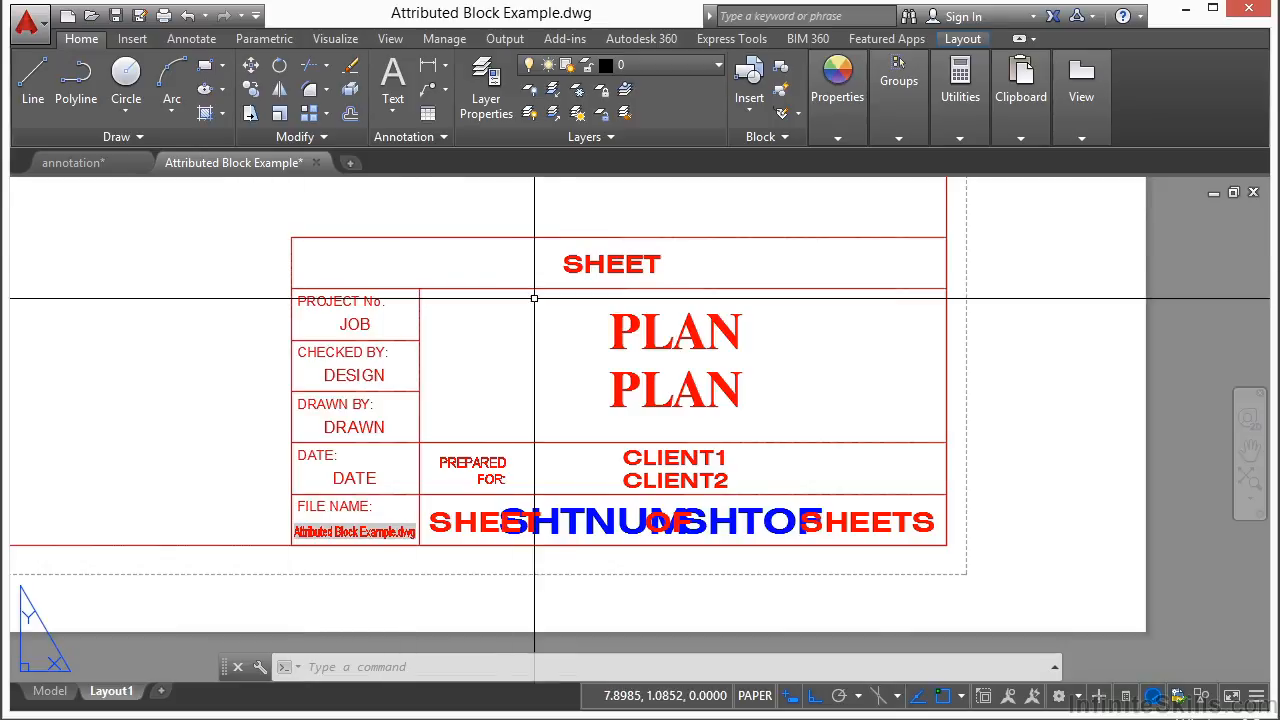
Try to set the exploded sheet title attribute's tag to EDIT THIS HERE and replace its spaces with hyphens.
double_click(572, 265)
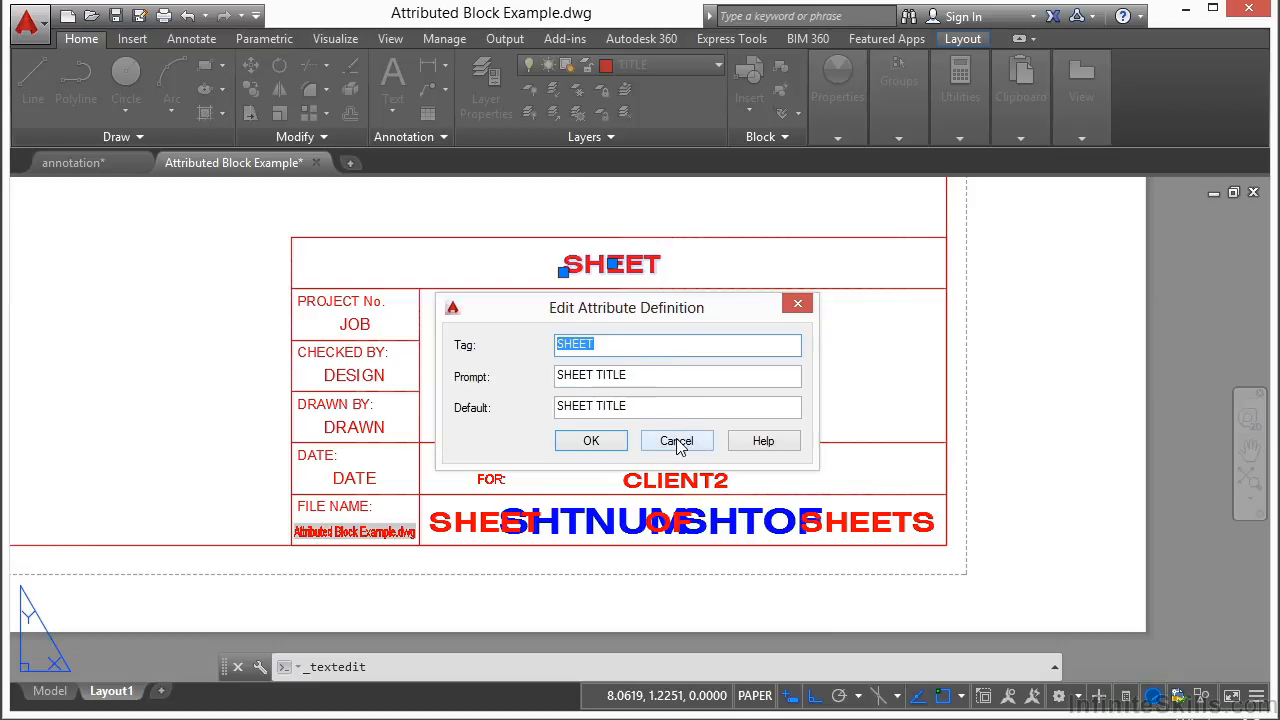
text(SH)
click(580, 446)
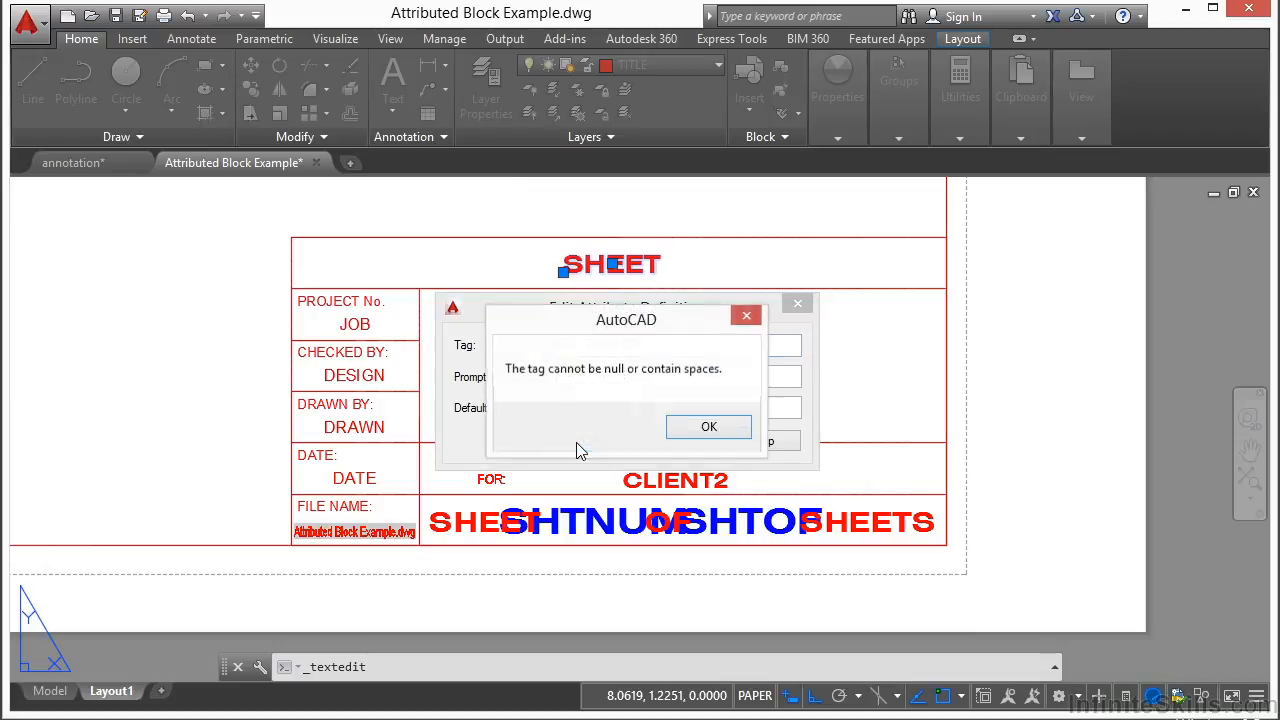
click(692, 428)
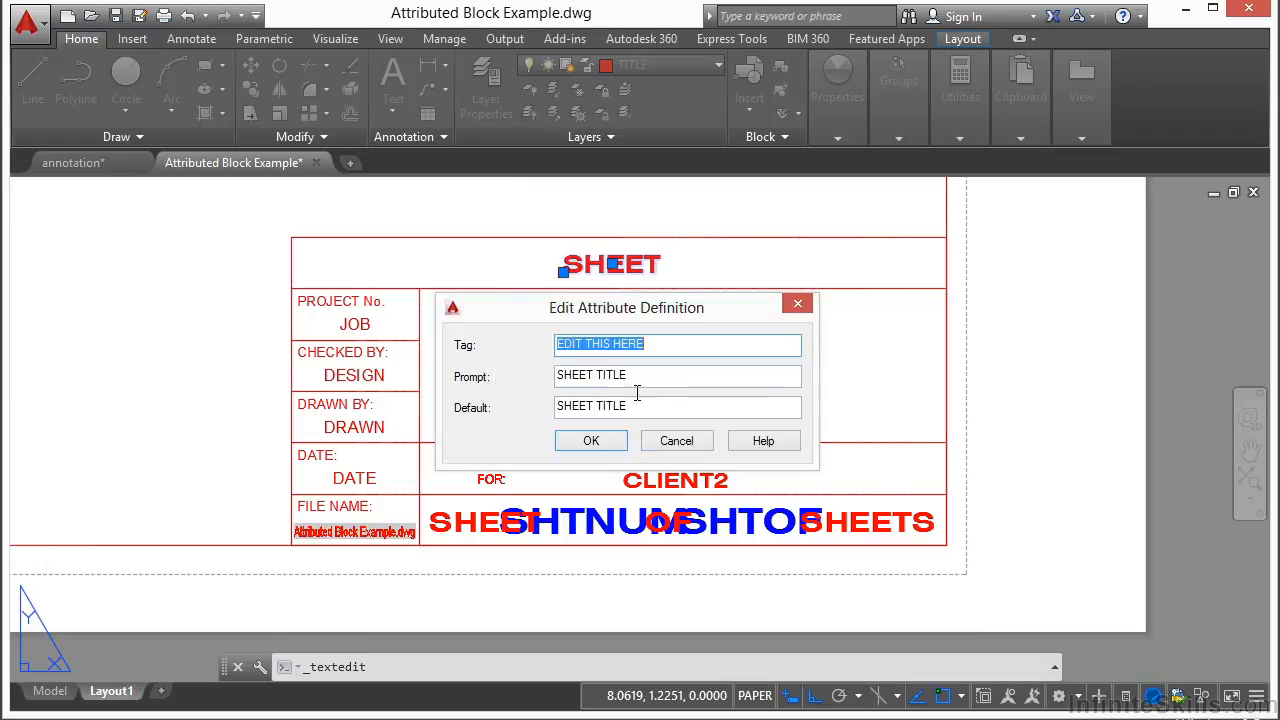
click(586, 344)
key(BackSpace)
text(-)
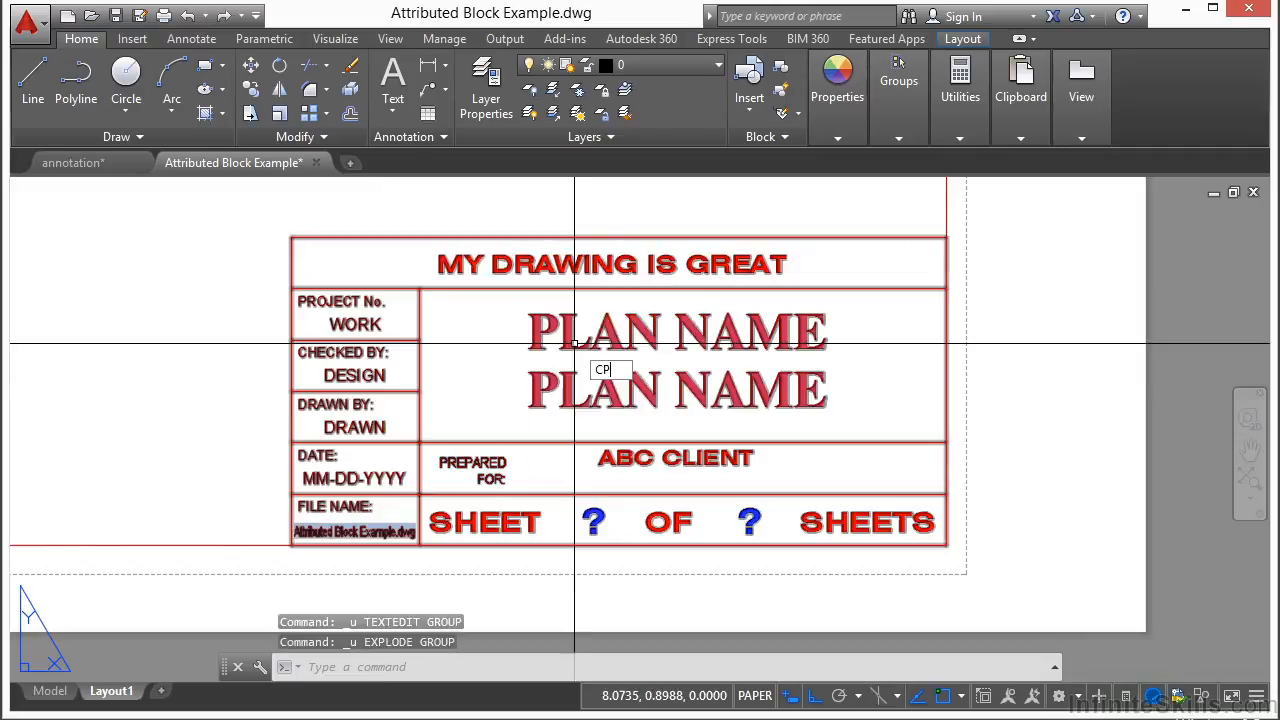
Copy the title block straight up to a clear spot above the original.
text(copy)
key(Return)
click(632, 370)
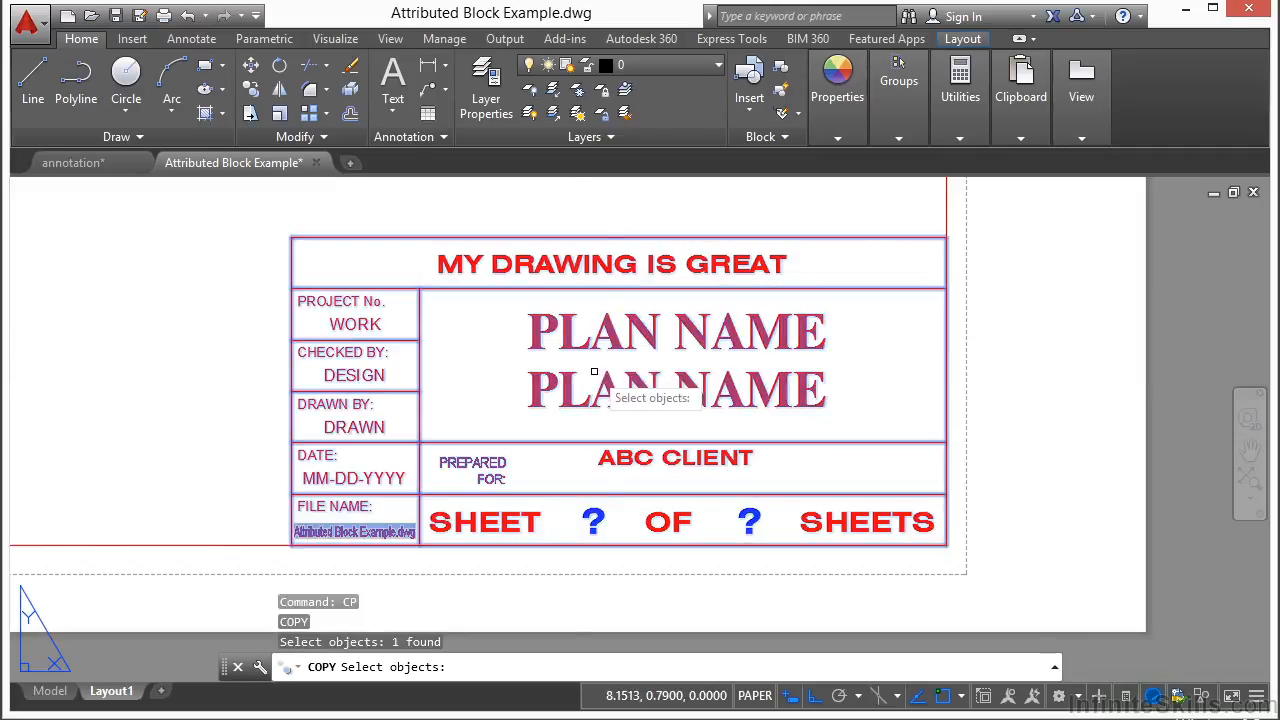
key(Return)
click(638, 397)
scroll(642, 432, down, 4)
click(634, 266)
scroll(618, 272, up, 4)
scroll(614, 276, down, 2)
key(Return)
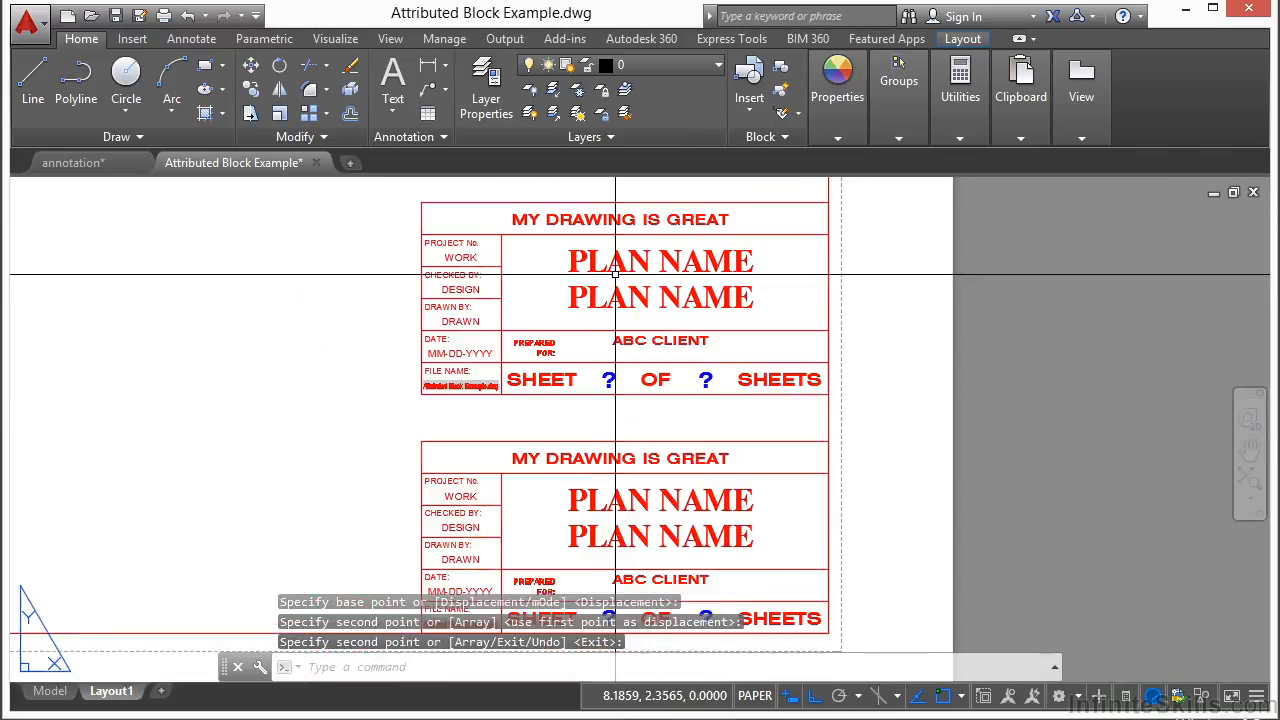
Copy the upper title block horizontally to a clear spot on its left.
text(CP)
key(Return)
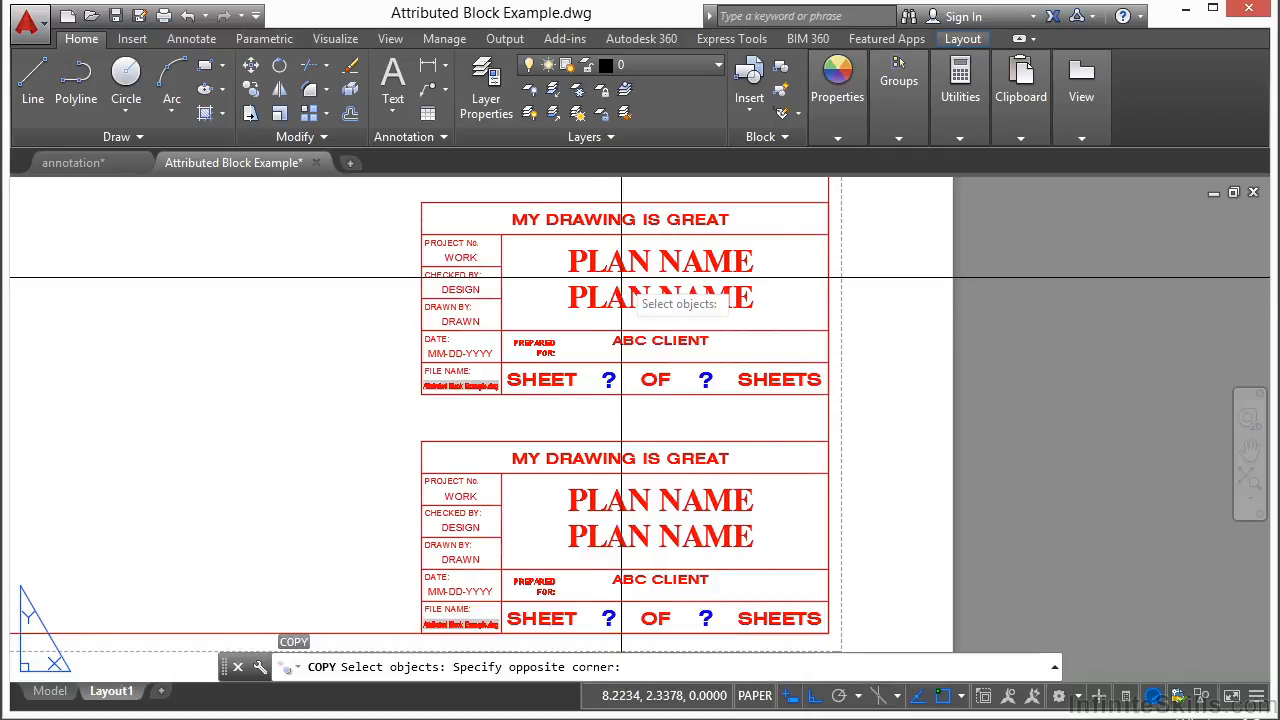
click(622, 277)
click(589, 321)
key(Return)
click(614, 312)
scroll(618, 315, down, 2)
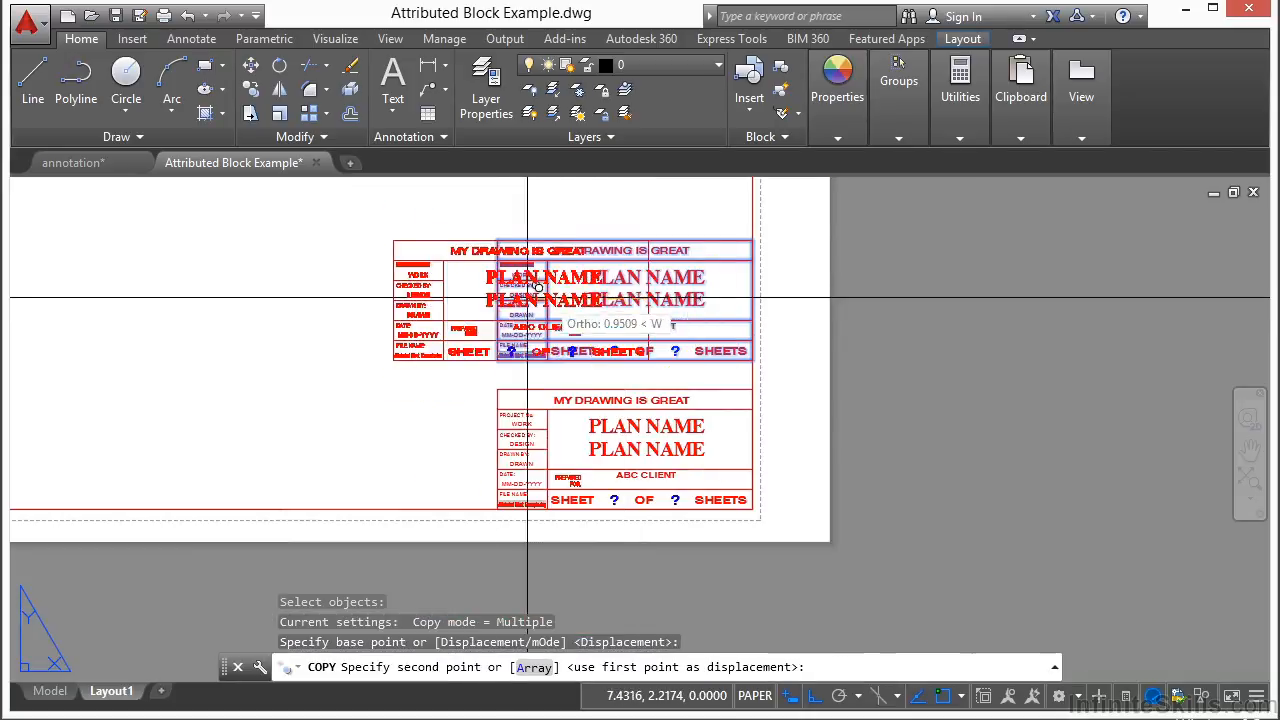
click(373, 312)
key(Return)
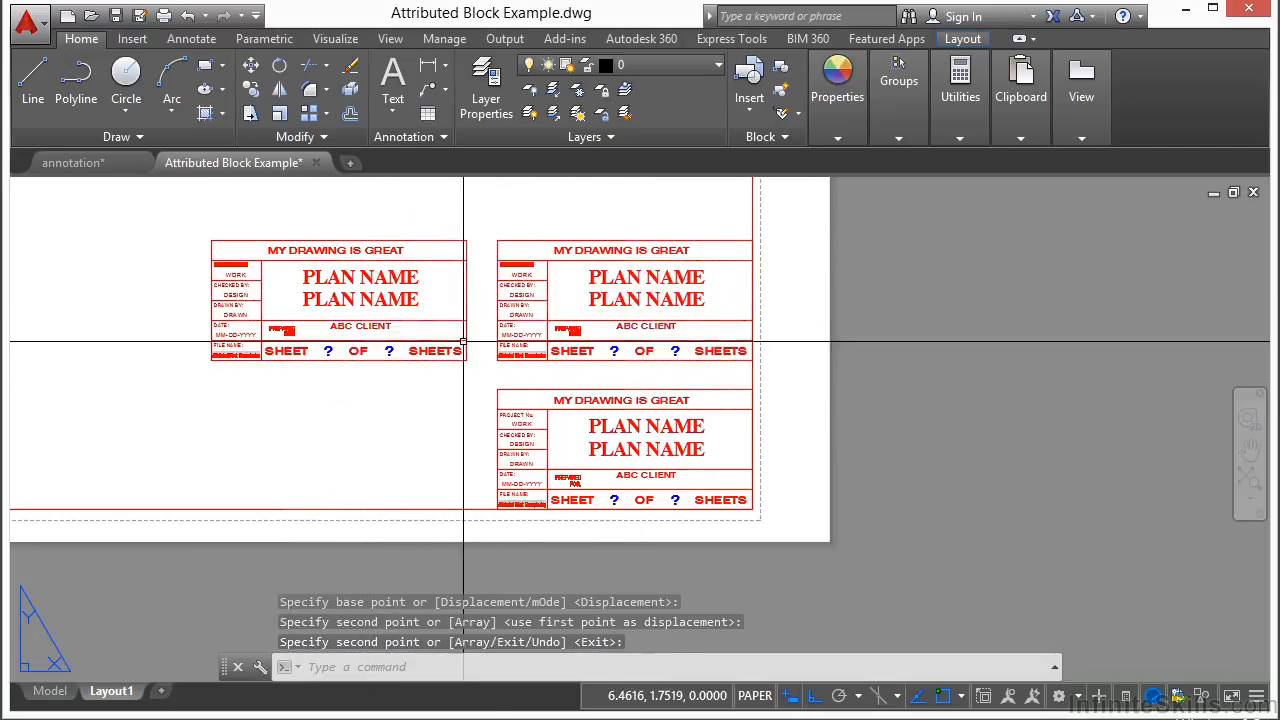
Explode the original title block in the sheet's lower corner.
text(x)
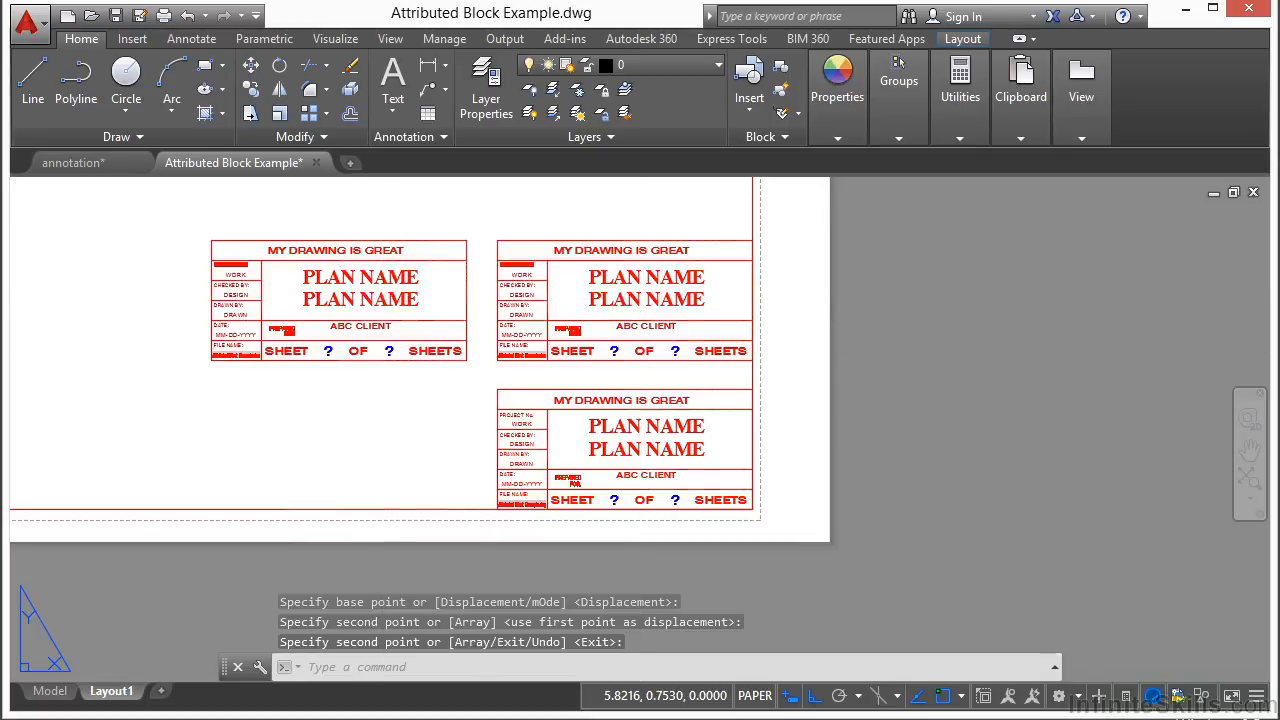
key(Return)
click(597, 431)
key(Return)
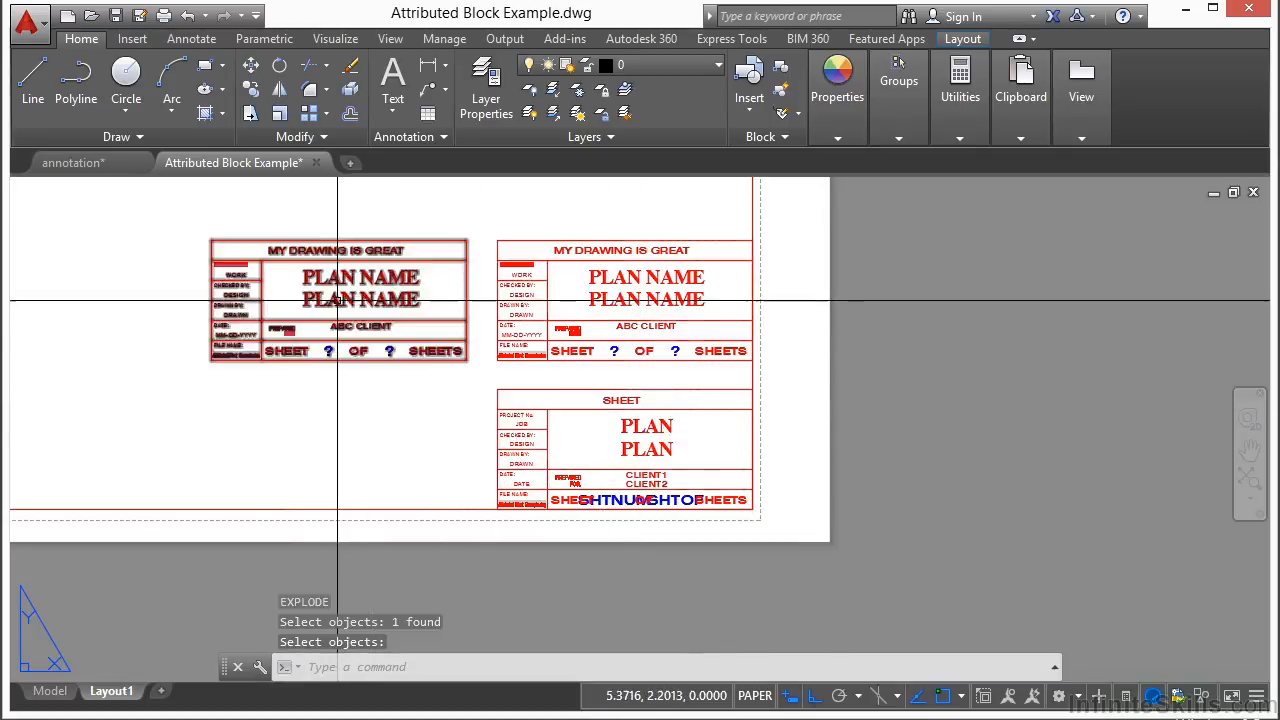
Burst the upper-left copy of the title block to turn its attribute values into plain text.
scroll(340, 300, up, 2)
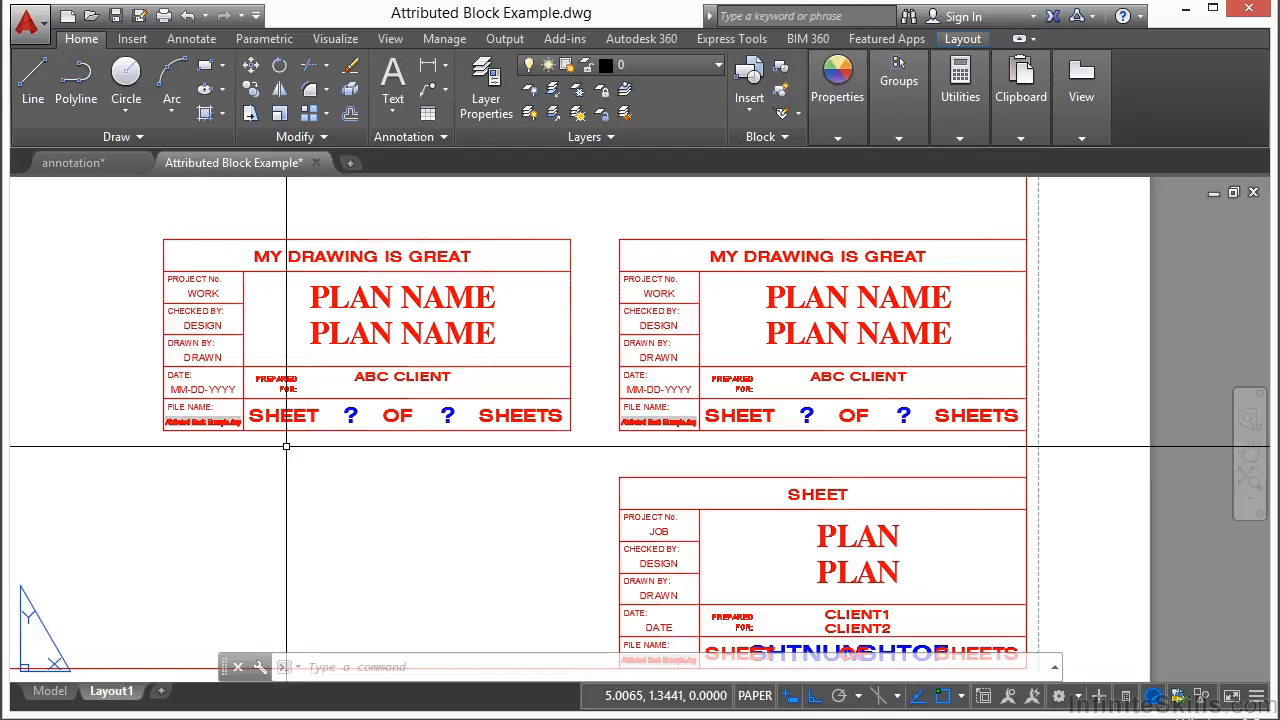
text(BURST)
key(Return)
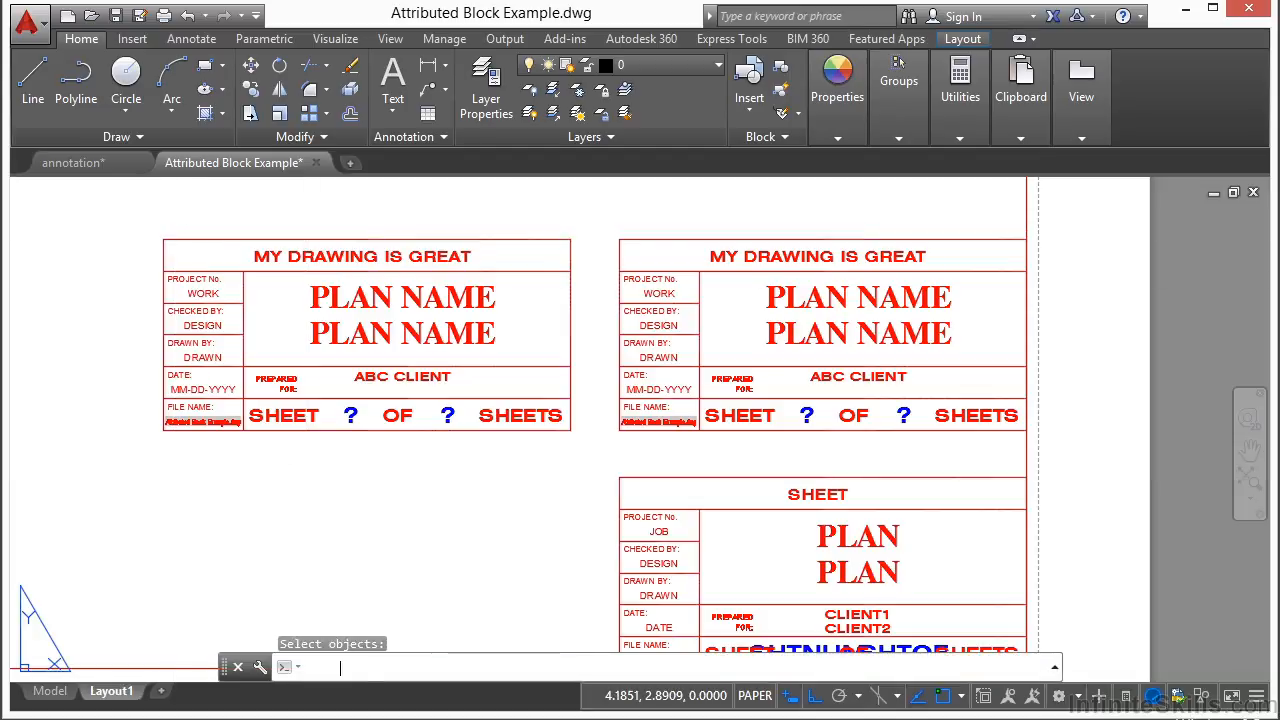
click(470, 336)
key(Return)
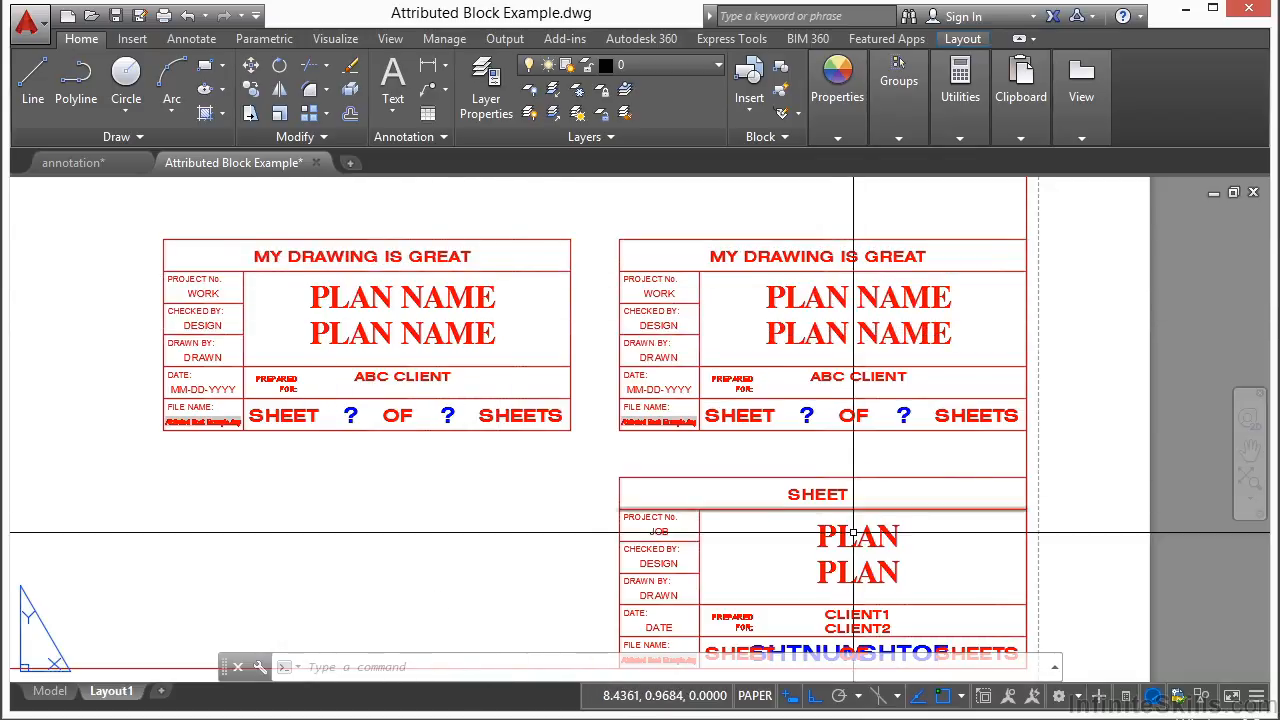
Open the sheet title text of the burst title block for editing and exit the text editor.
double_click(358, 258)
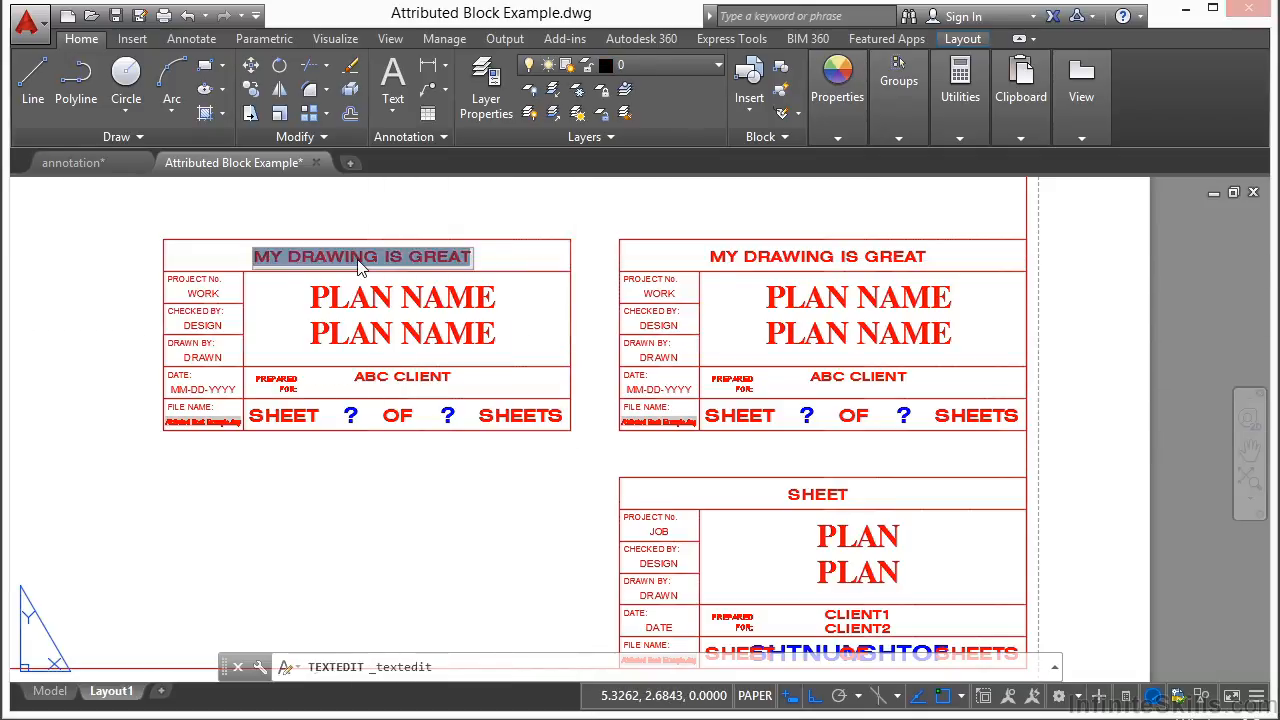
click(405, 297)
click(402, 300)
click(432, 454)
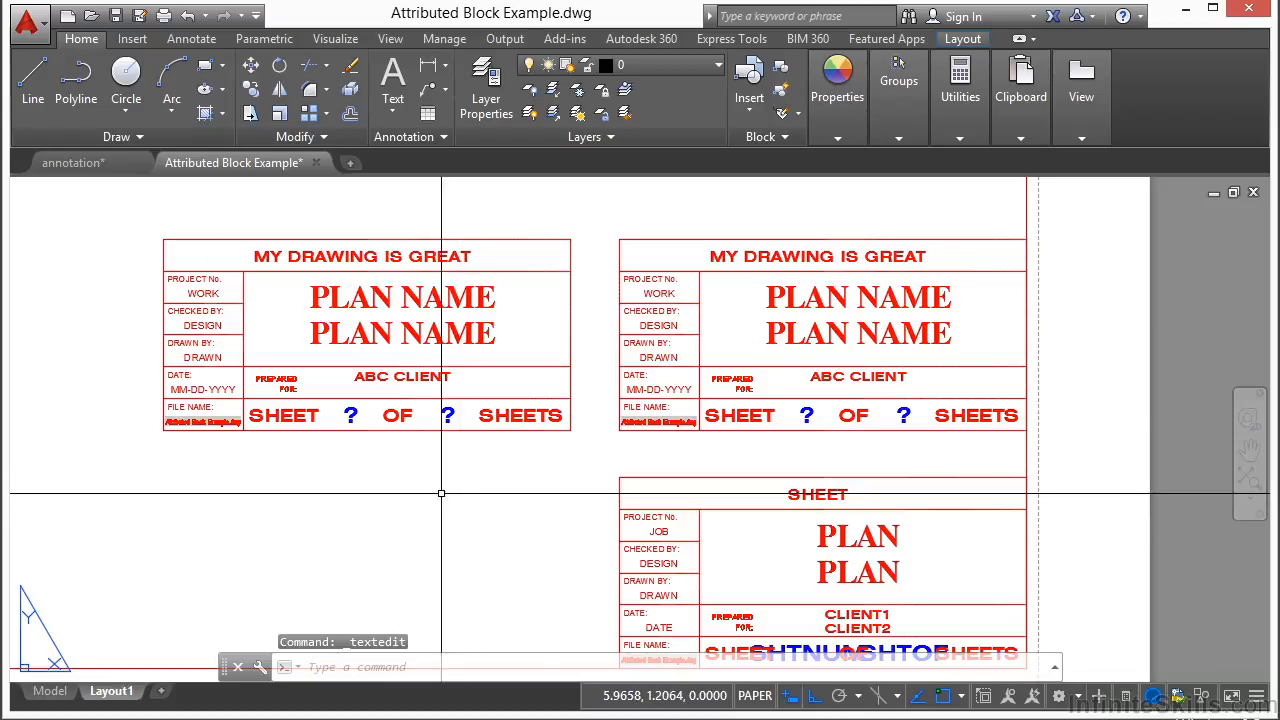